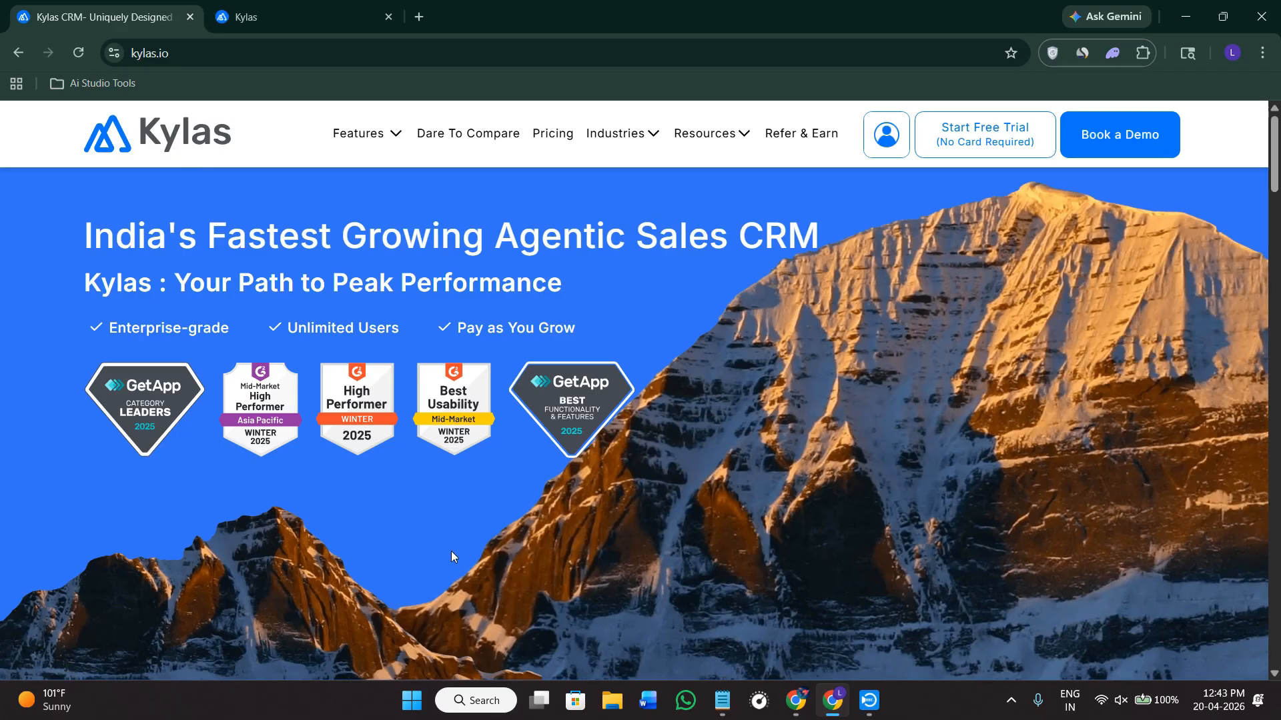
# Look through the Kylas homepage, covering the customer logos, the with-and-without comparison, the sales features and the review ratings.
pyautogui.scroll(-10, 454, 554)
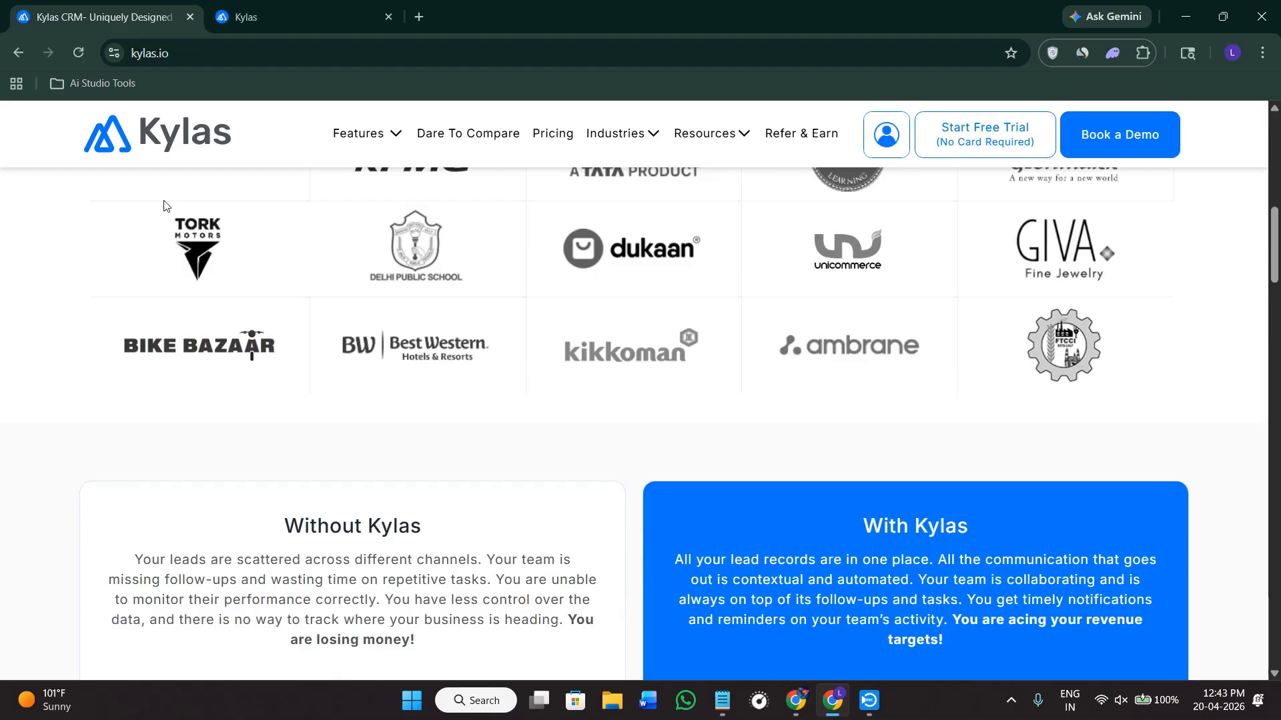
pyautogui.scroll(-6, 423, 228)
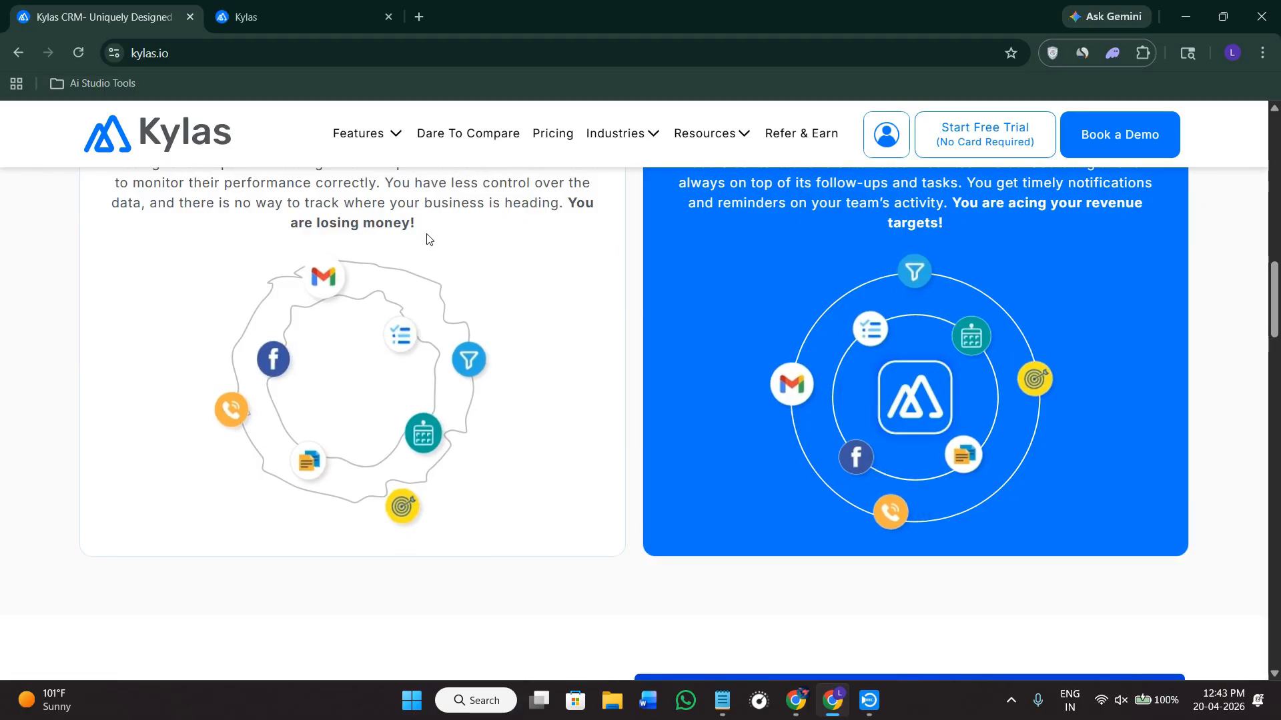
pyautogui.scroll(-8, 440, 243)
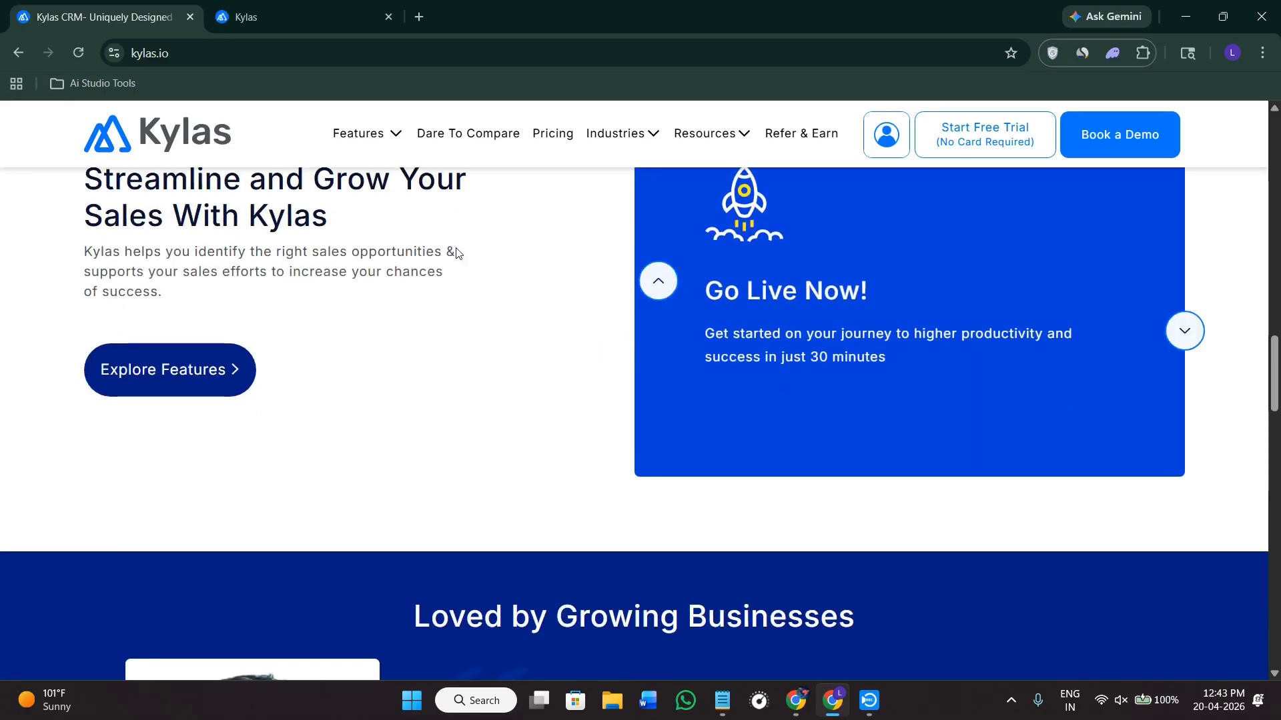
pyautogui.scroll(-11, 485, 290)
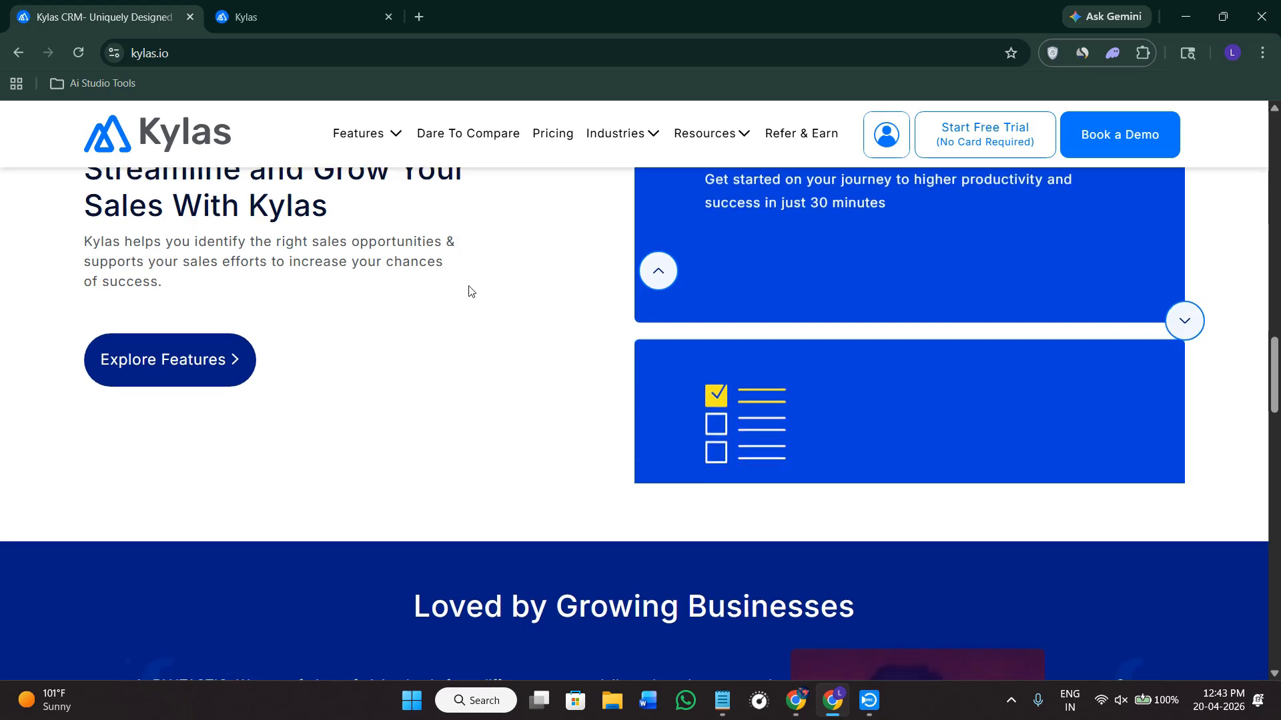
pyautogui.scroll(-15, 485, 296)
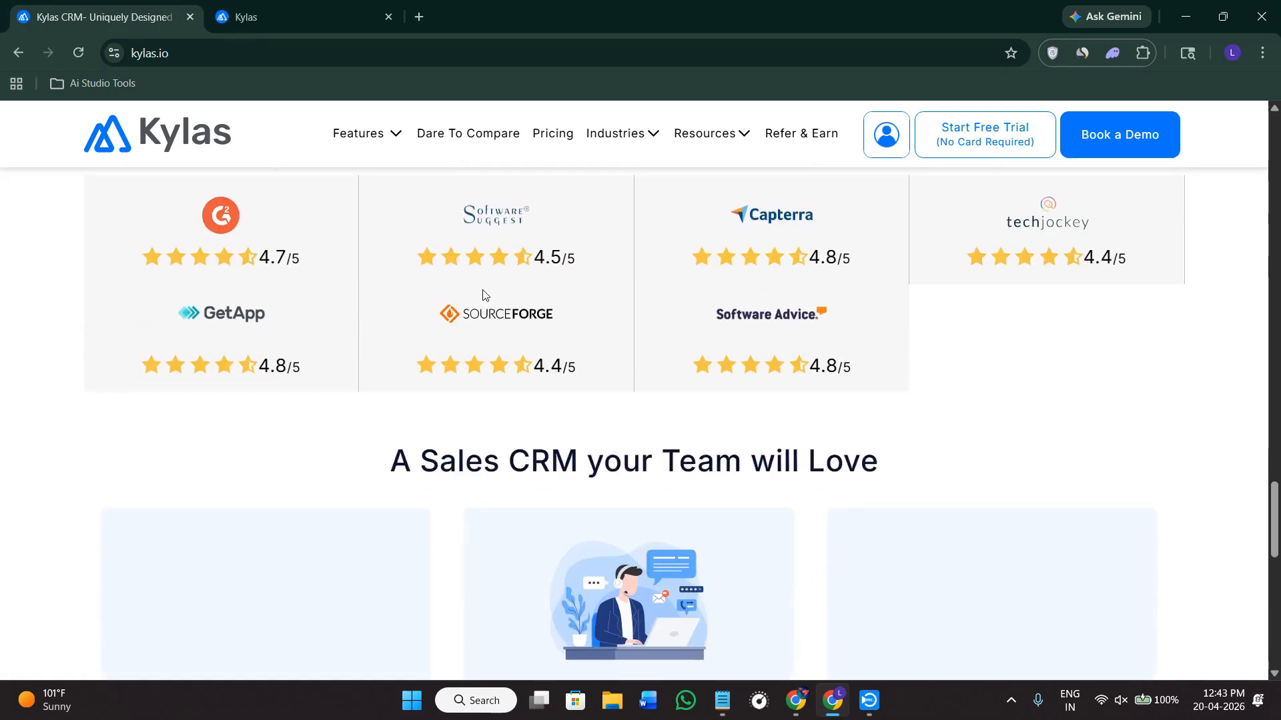
pyautogui.press('Home')
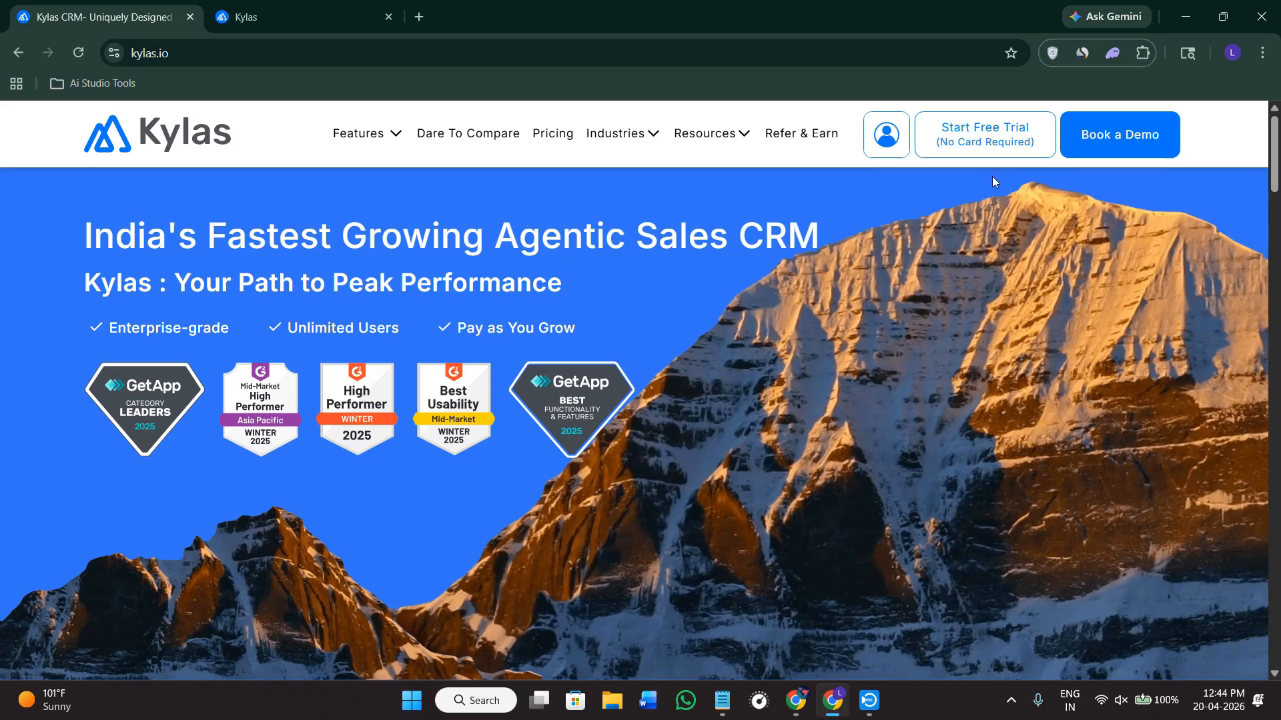
pyautogui.scroll(-2, 820, 500)
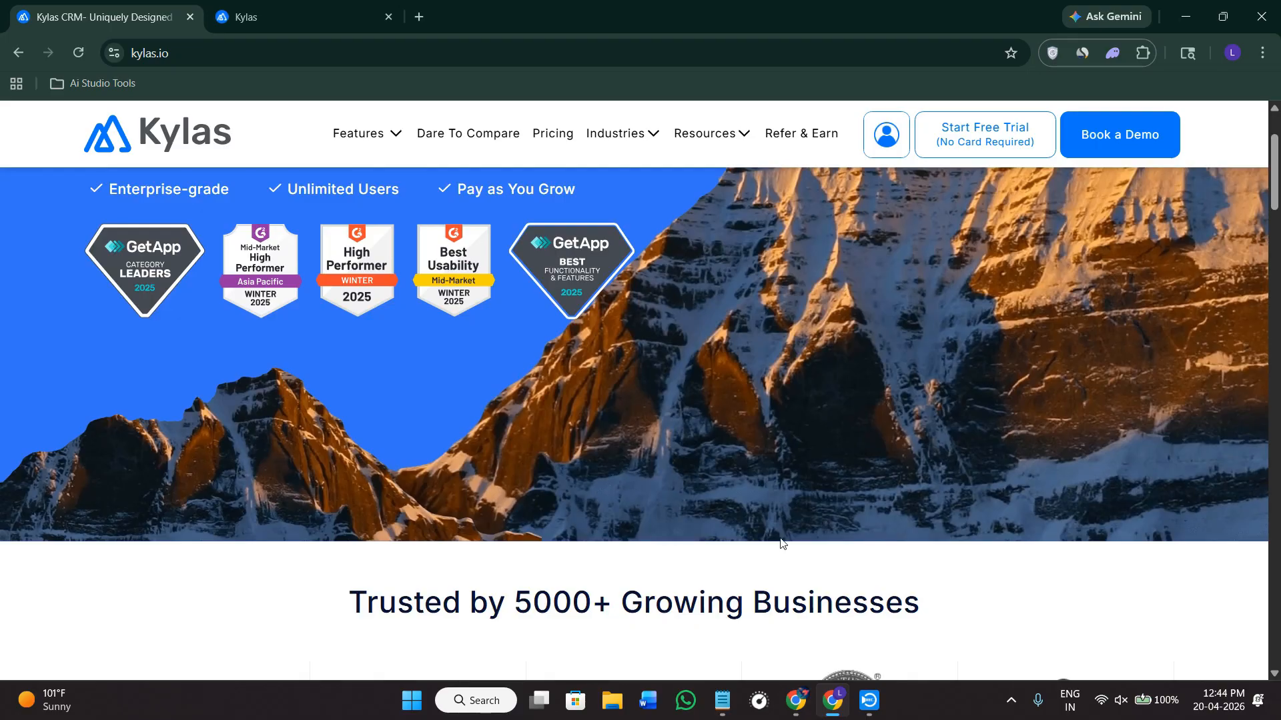
pyautogui.scroll(-4, 760, 557)
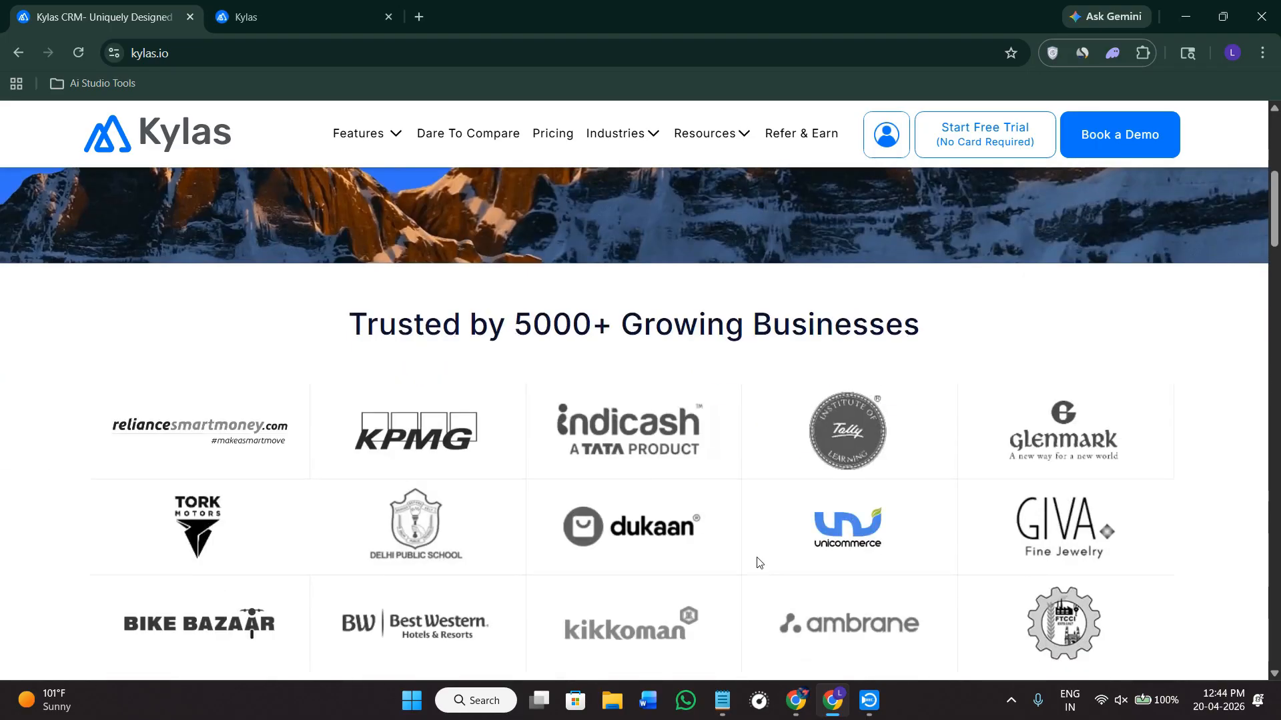
pyautogui.scroll(-4, 706, 626)
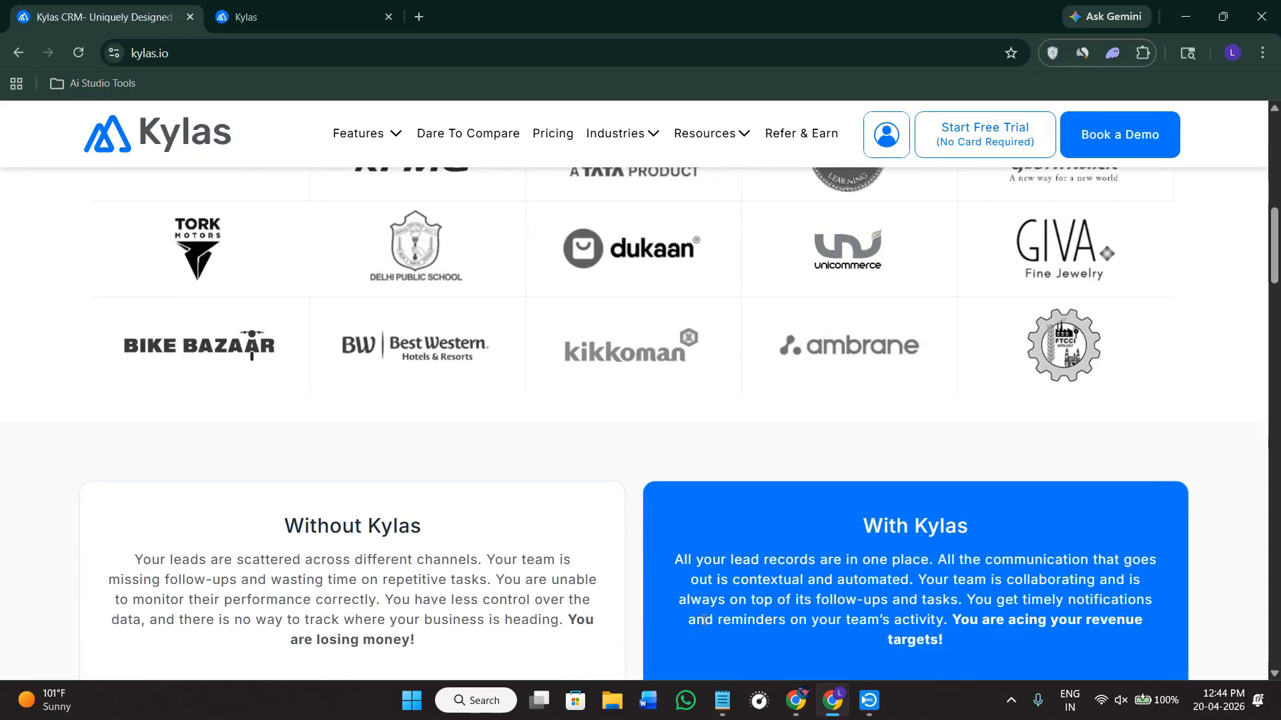
pyautogui.scroll(-4, 604, 653)
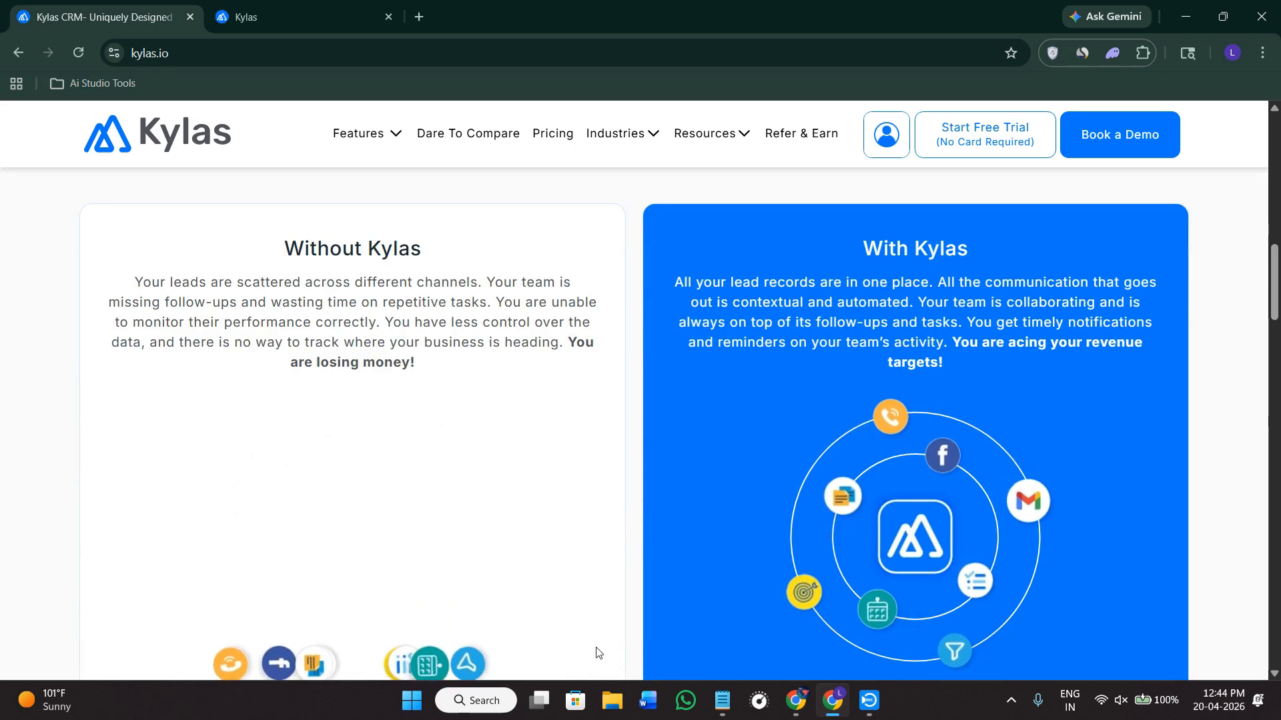
pyautogui.scroll(-4, 599, 653)
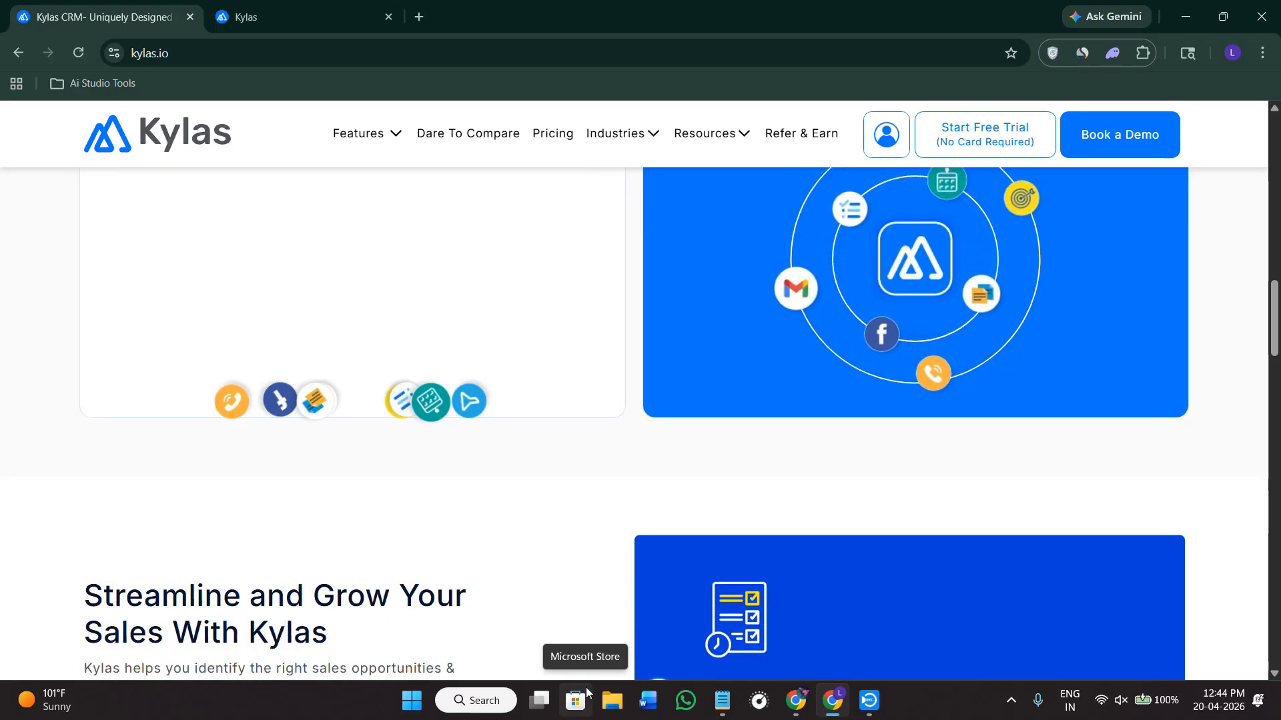
pyautogui.scroll(-4, 534, 637)
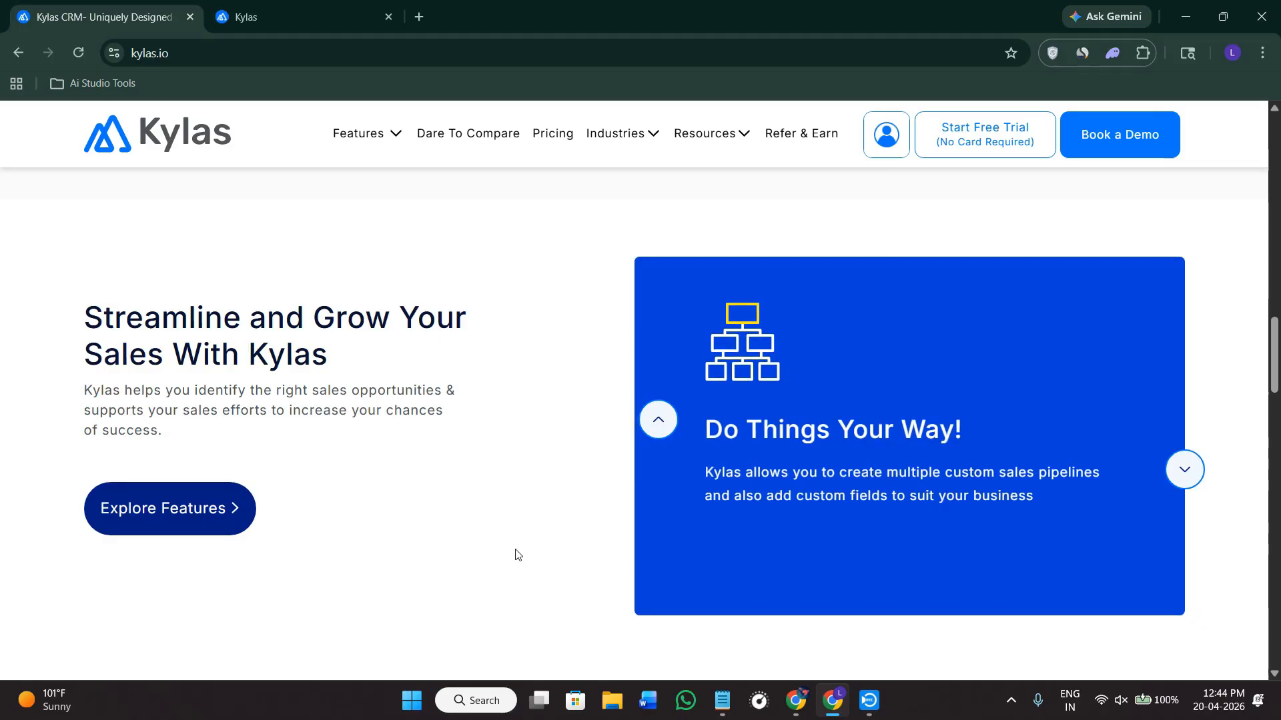
pyautogui.scroll(-4, 524, 440)
pyautogui.scroll(9, 734, 314)
pyautogui.scroll(14, 703, 320)
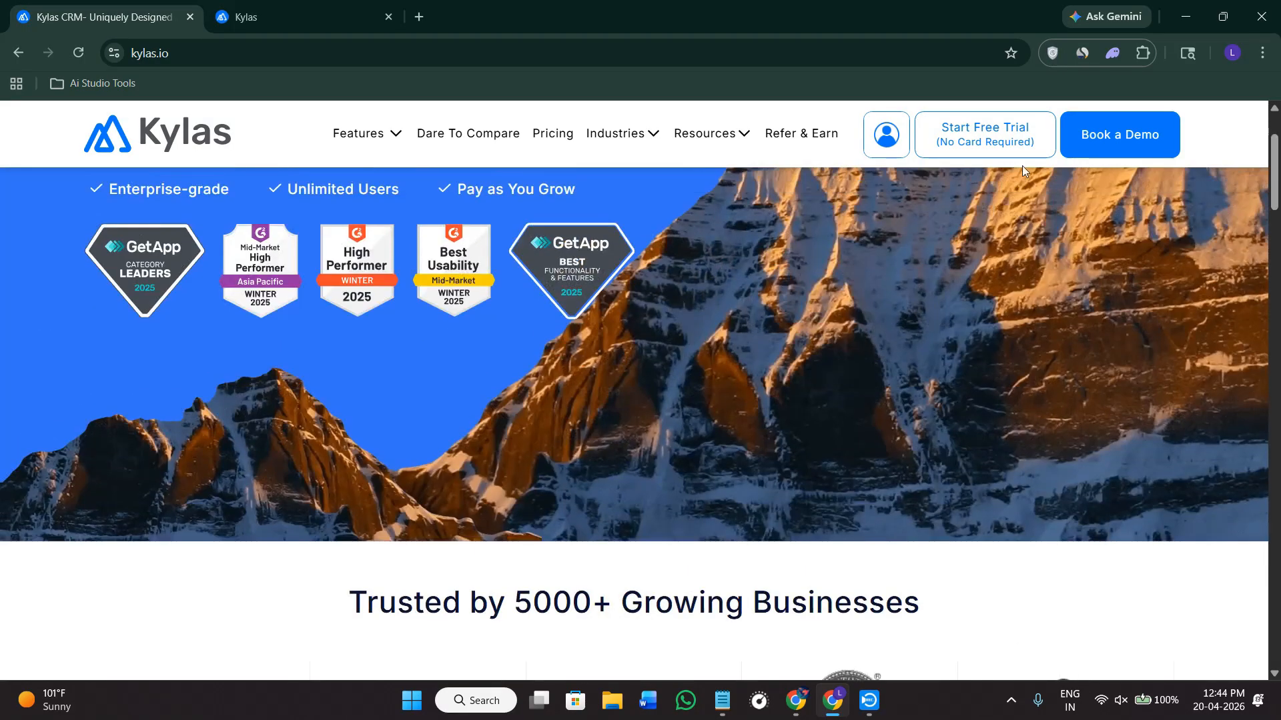
# View the free trial sign-up form on the Kylas homepage and close it.
pyautogui.click(970, 133)
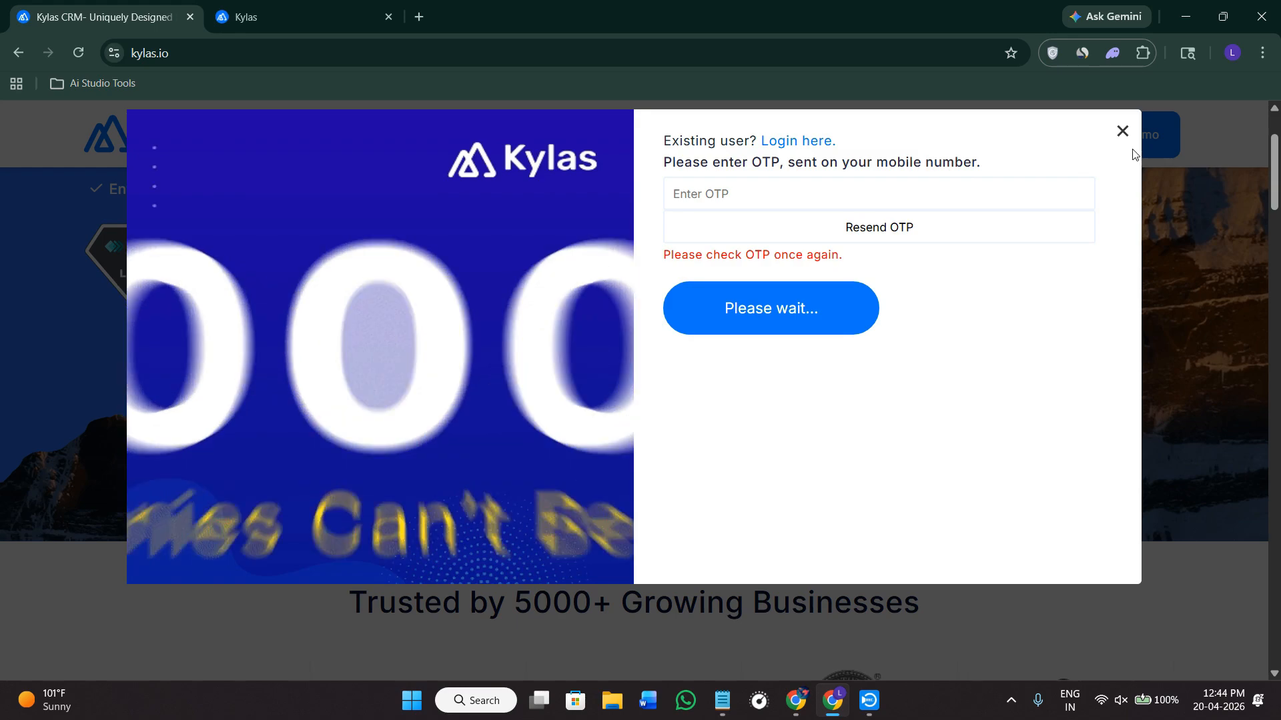
pyautogui.click(1122, 131)
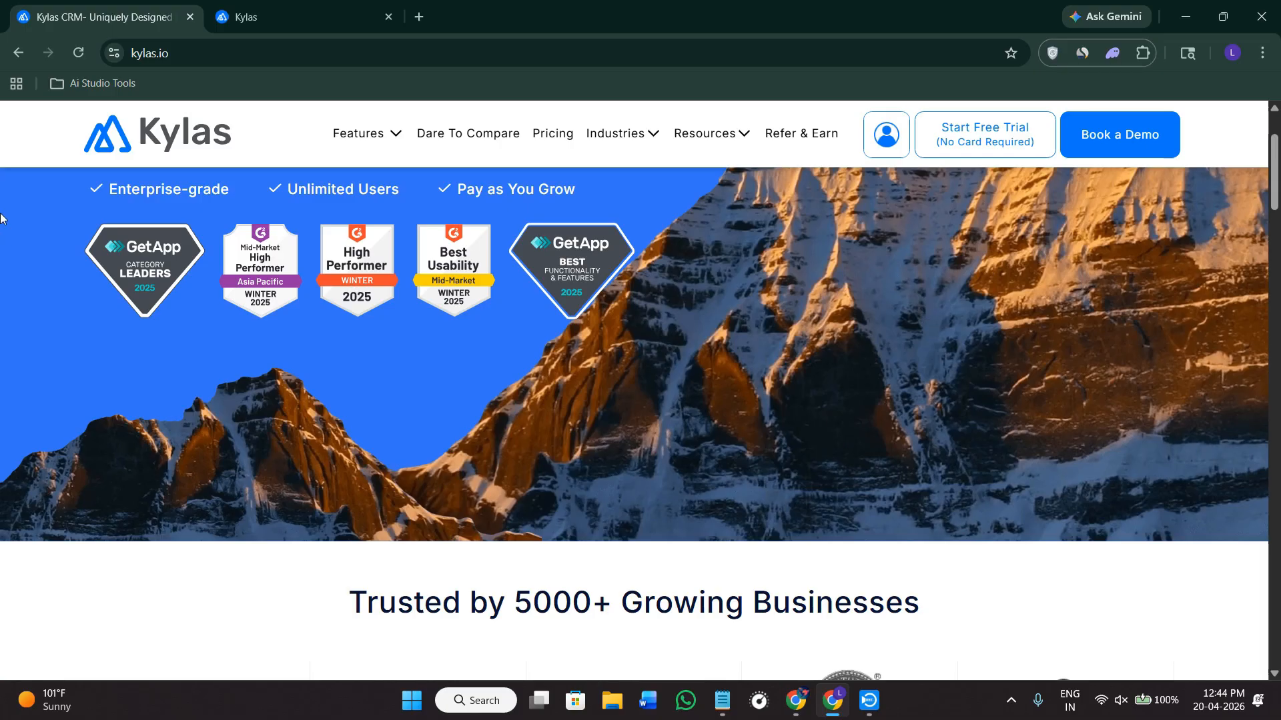
# In the open Kylas Sales account, save United States Dollars as the base currency and confirm the choice.
pyautogui.click(242, 10)
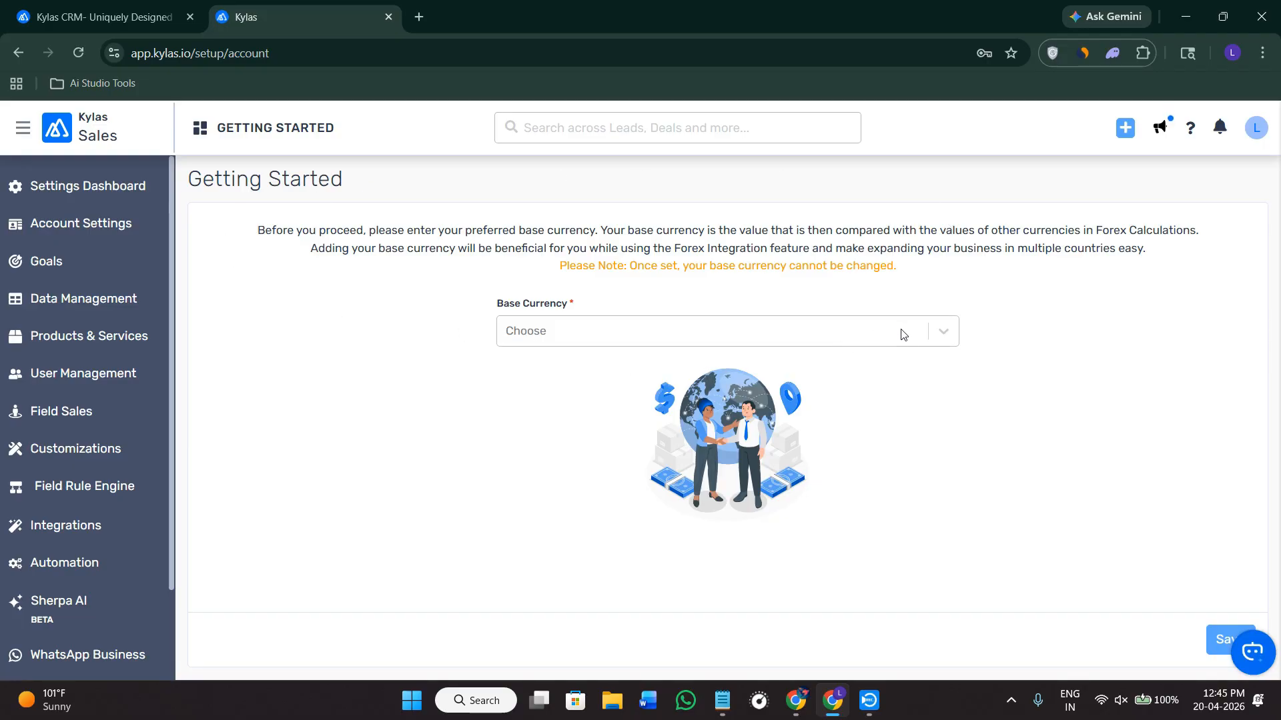
pyautogui.click(939, 333)
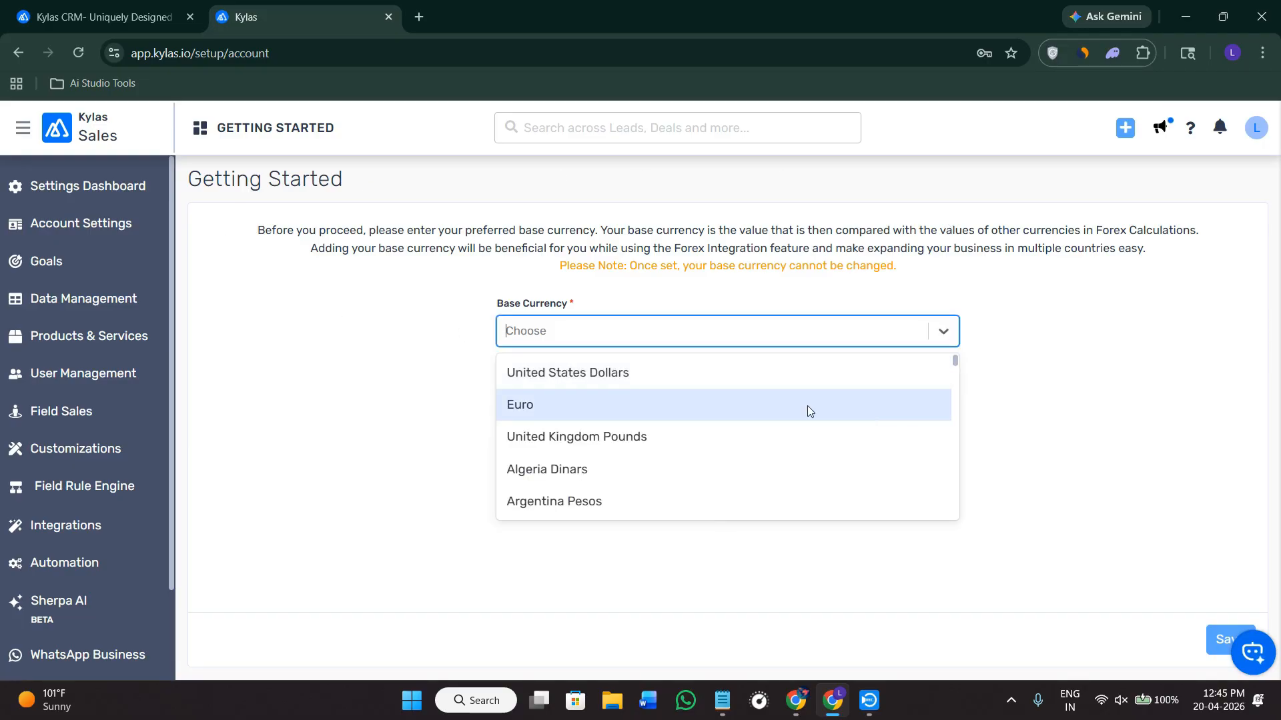
pyautogui.click(569, 374)
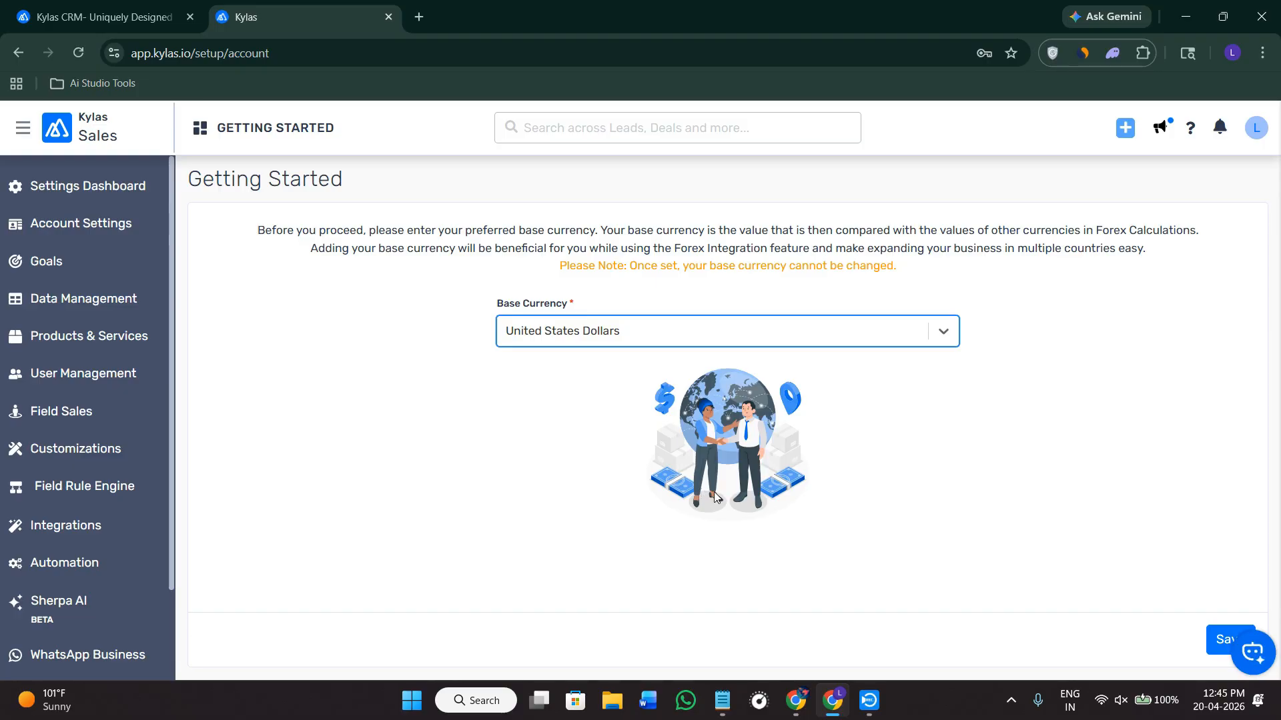
pyautogui.click(1222, 638)
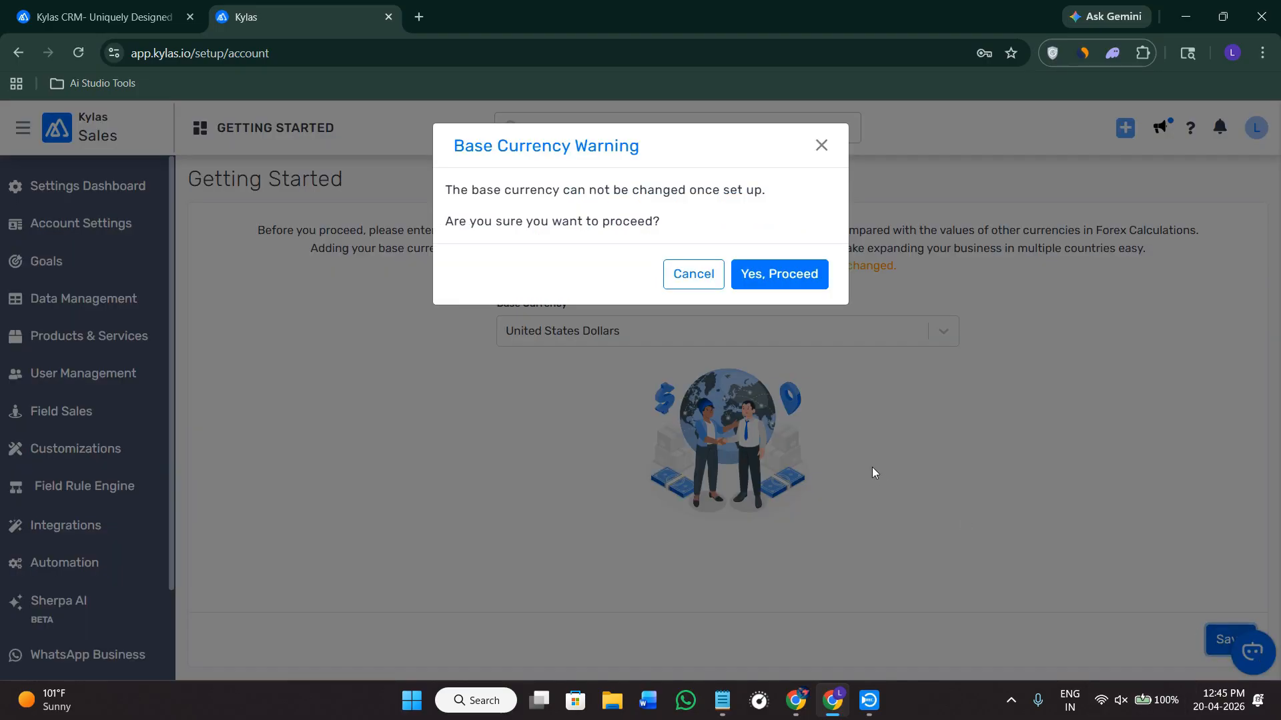
pyautogui.click(768, 274)
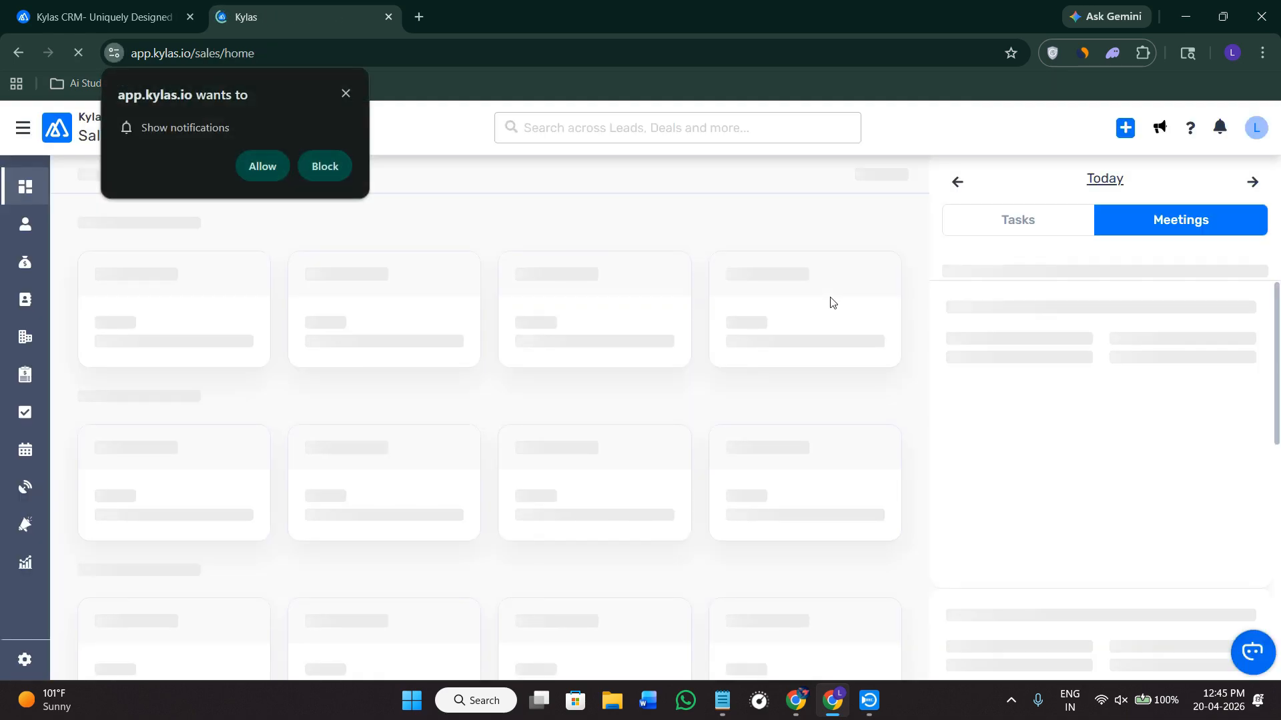
# Dismiss the browser notification request and the welcome, notification settings, what's new and AI feature pop-ups on the dashboard.
pyautogui.click(342, 99)
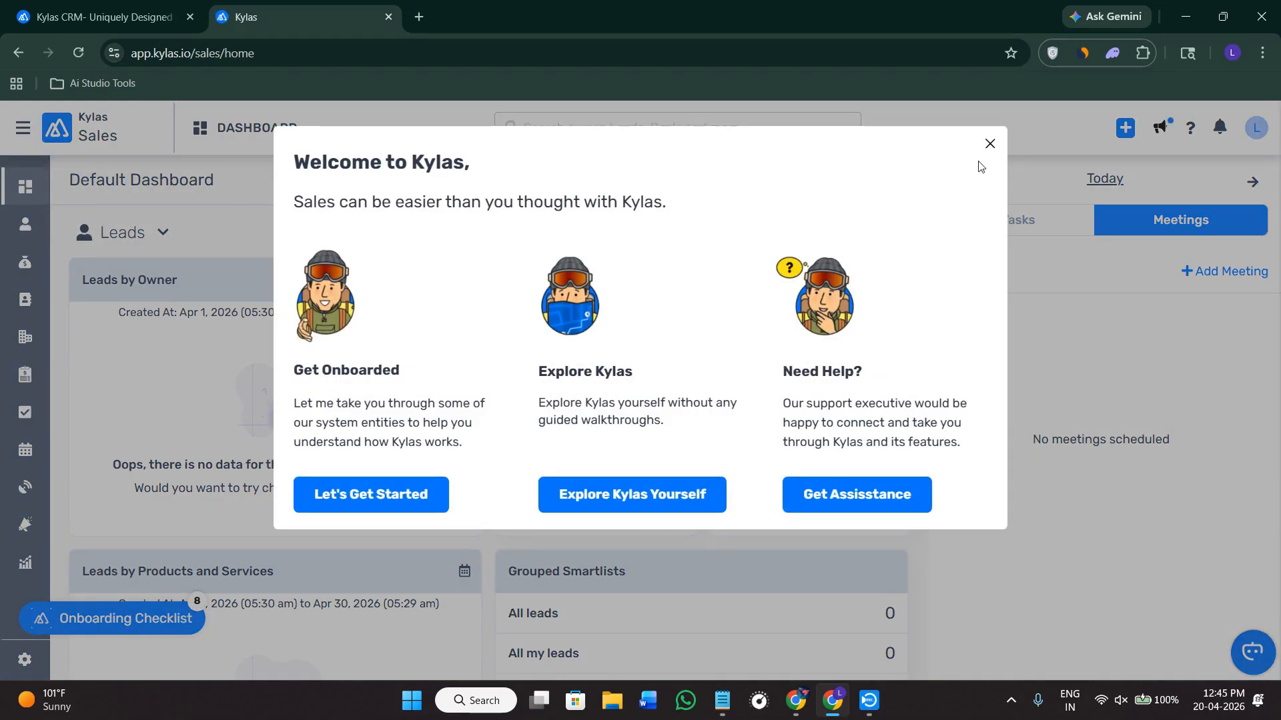
pyautogui.click(989, 143)
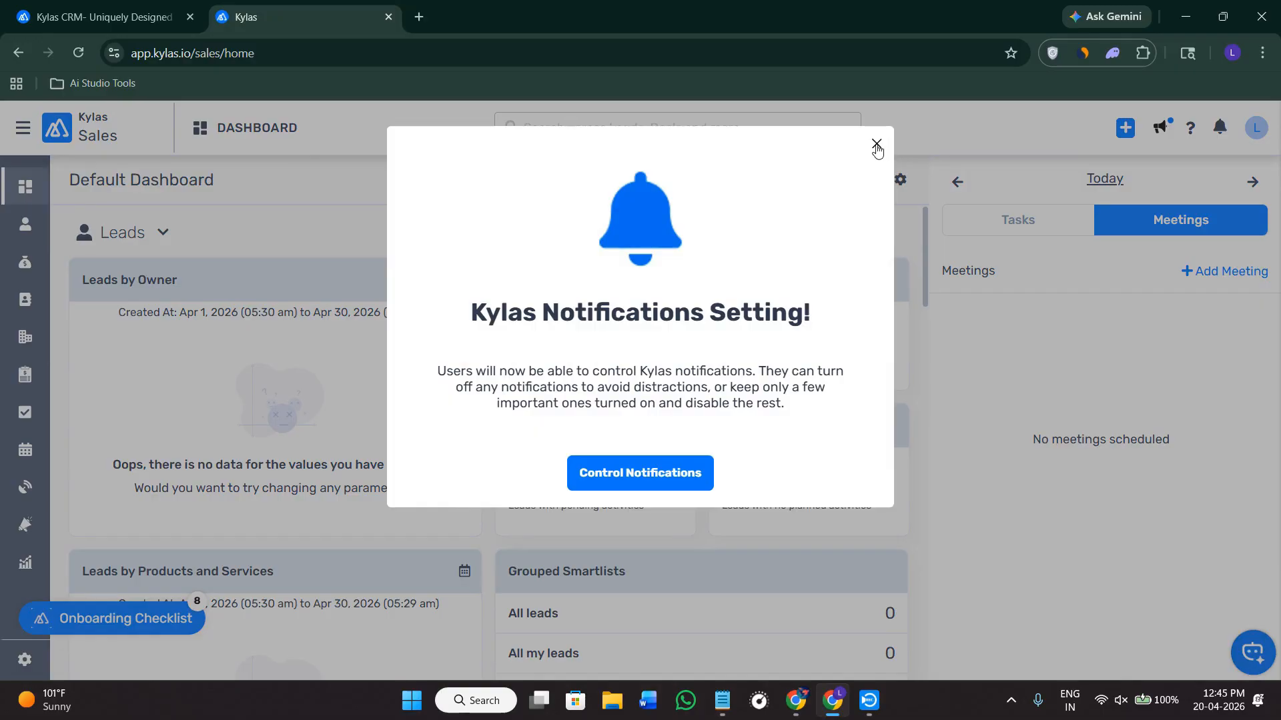
pyautogui.click(875, 143)
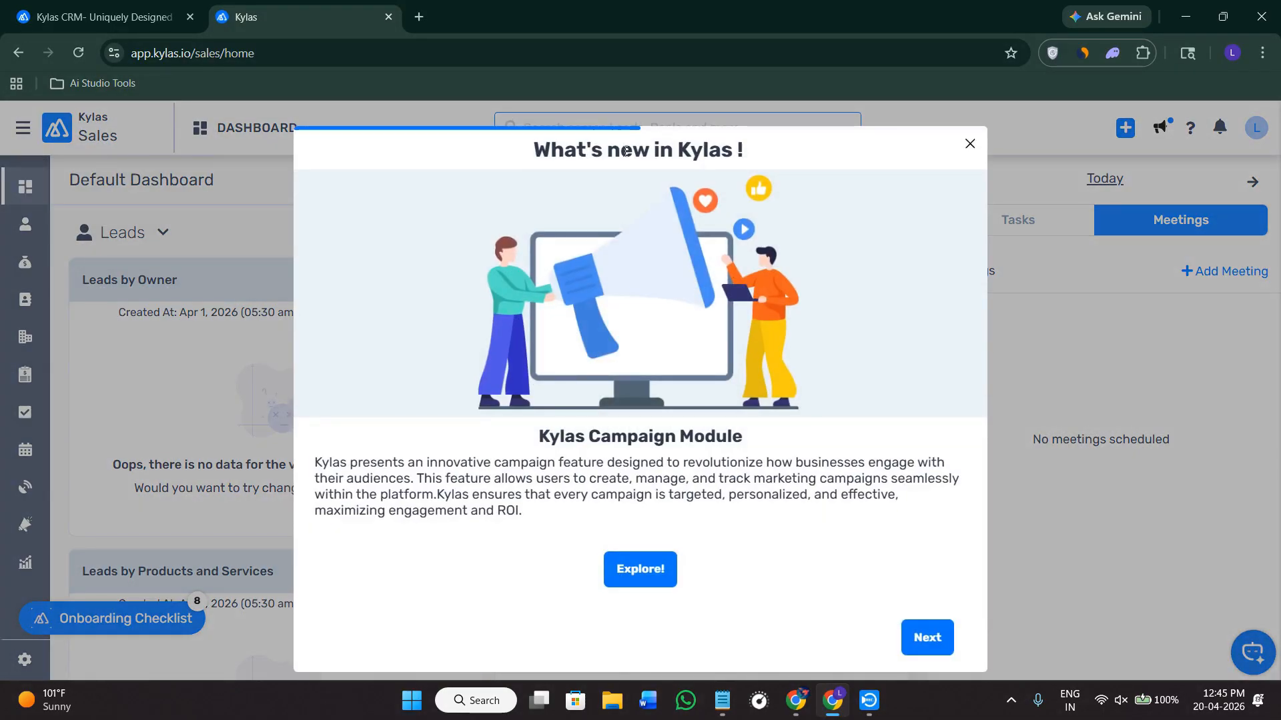
pyautogui.click(971, 145)
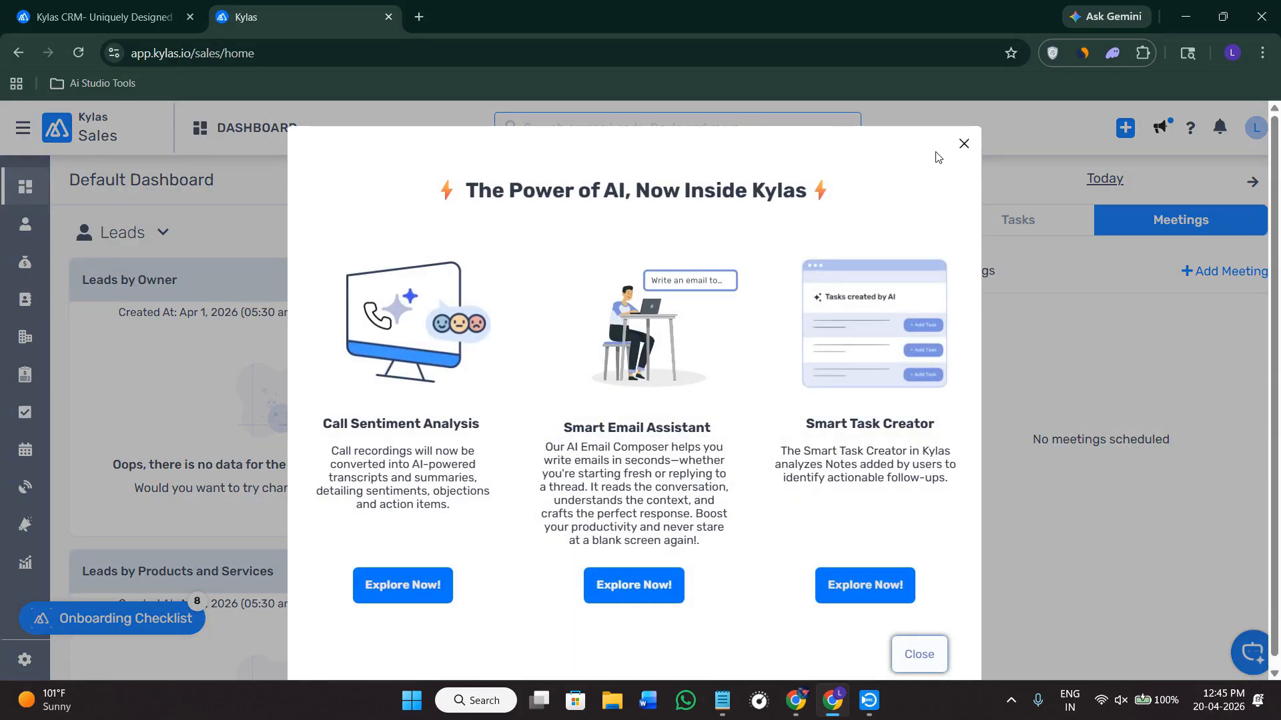
pyautogui.click(961, 143)
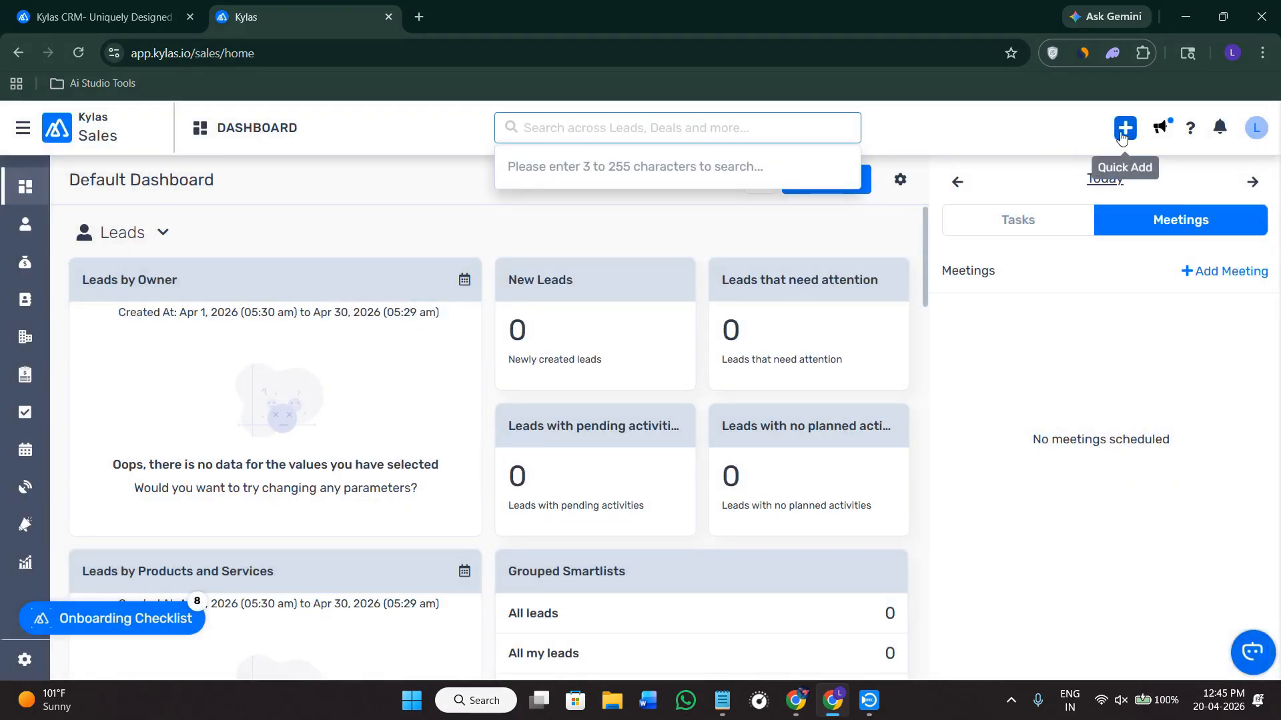
# Review the record, activity and report types offered by Quick Add, and return to the default dashboard.
pyautogui.click(1134, 144)
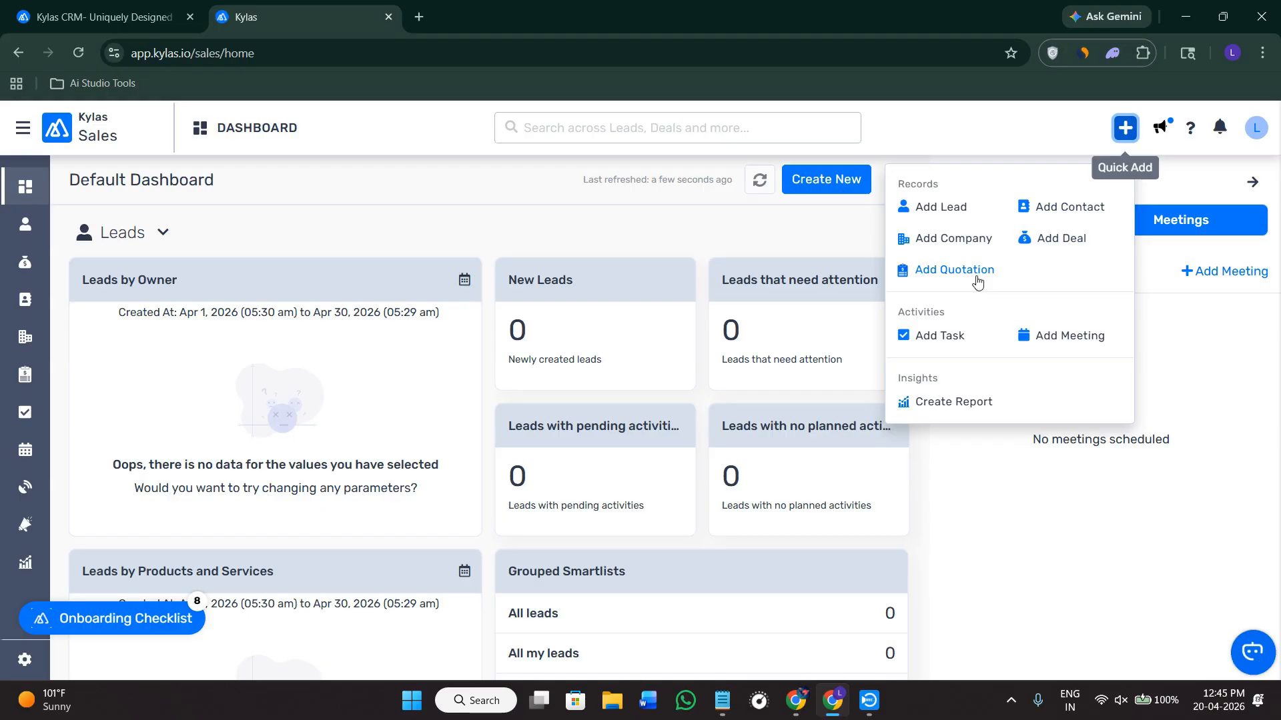
pyautogui.click(25, 186)
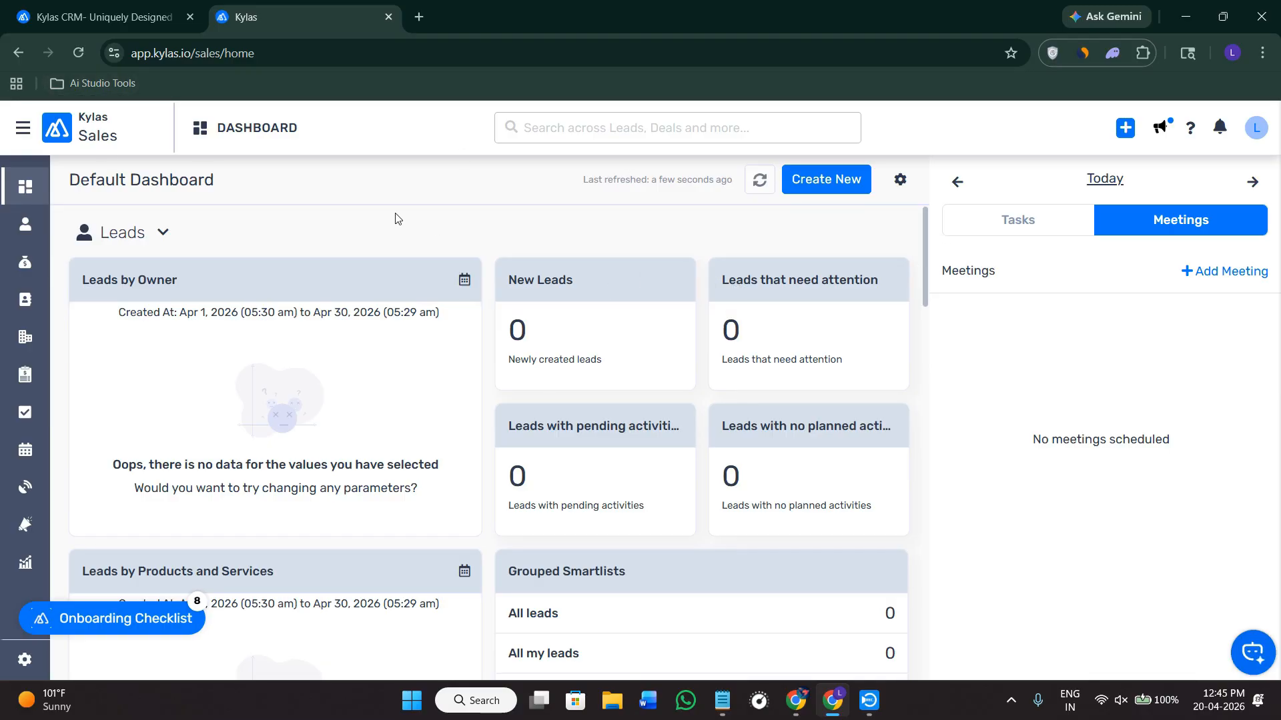
# Add a lead with first name "vb" and last name "cvc" to the leads list and save it.
pyautogui.click(41, 235)
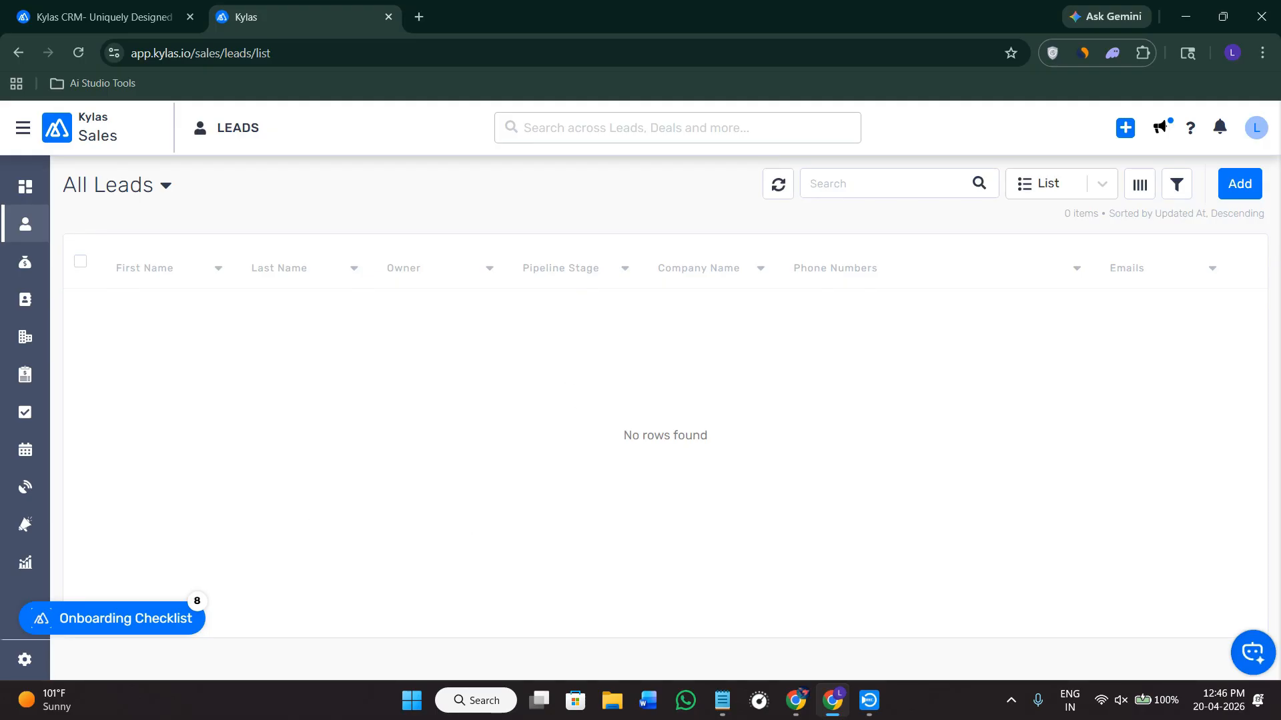
pyautogui.click(1238, 185)
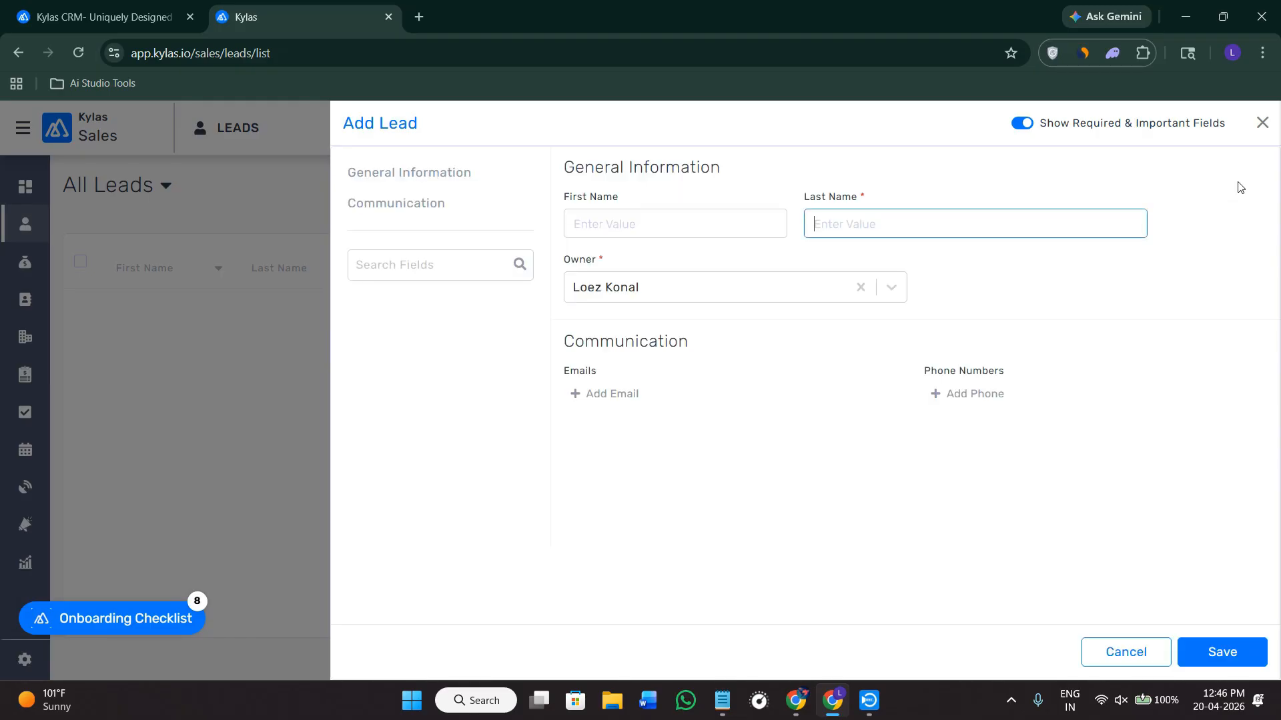
pyautogui.click(693, 226)
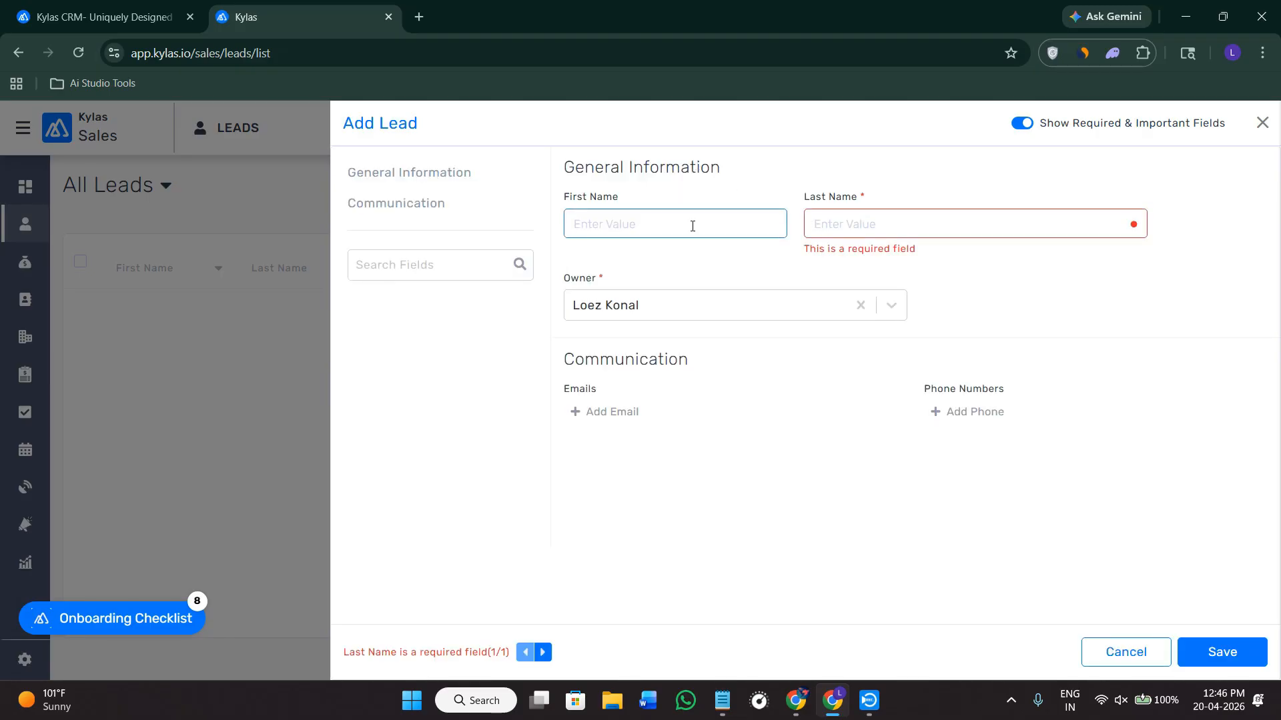
pyautogui.write('vb')
pyautogui.click(851, 224)
pyautogui.write('cvc')
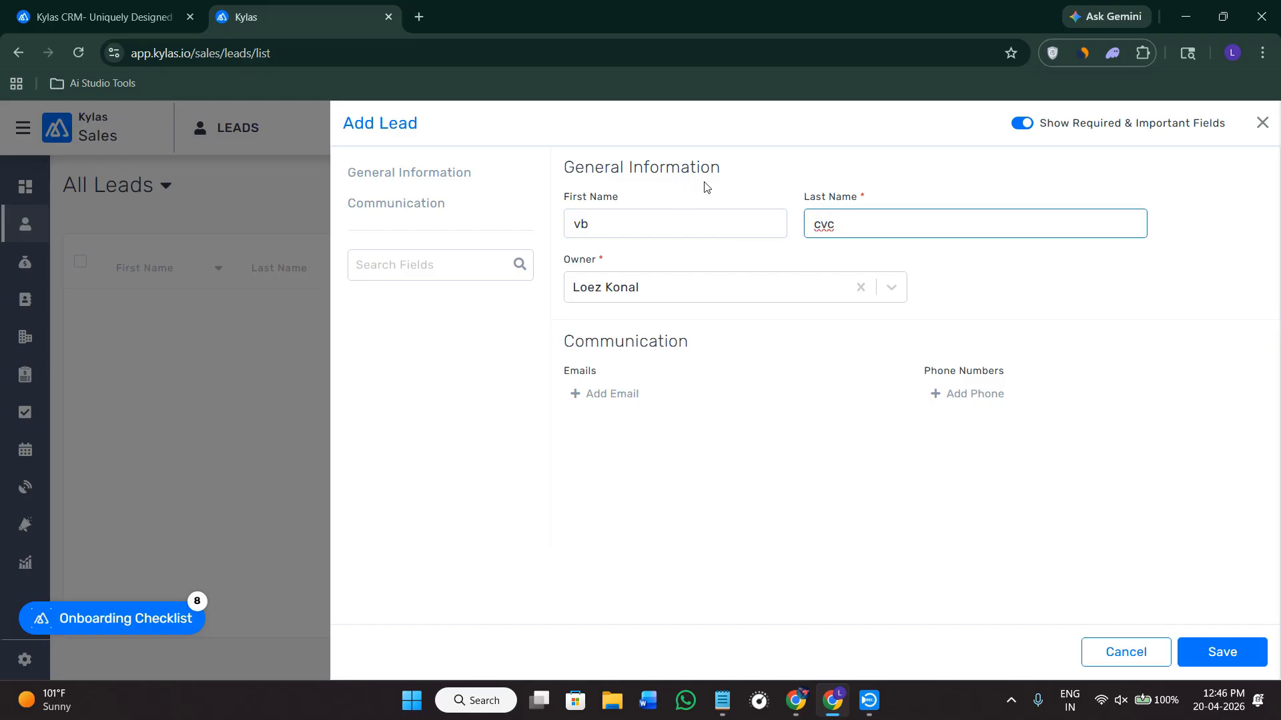
pyautogui.click(1224, 652)
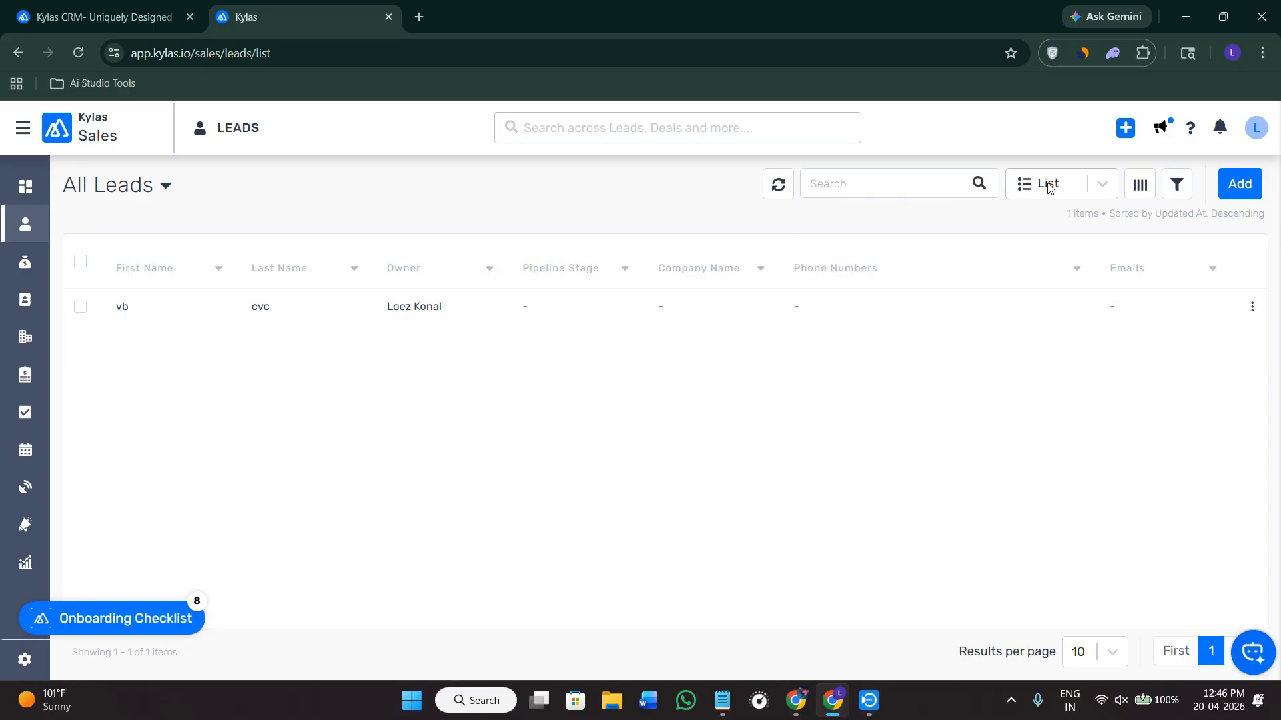
# View the filter options for the leads list and close them without applying a filter.
pyautogui.click(1176, 185)
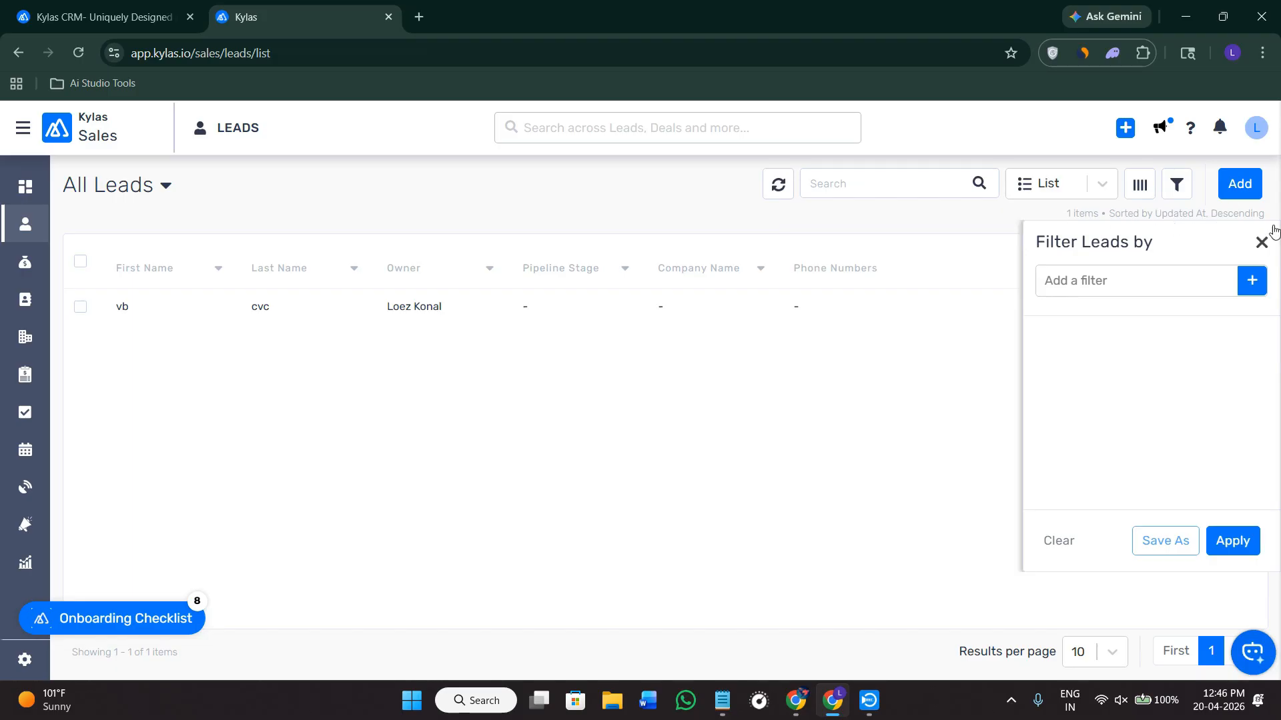
pyautogui.click(1262, 242)
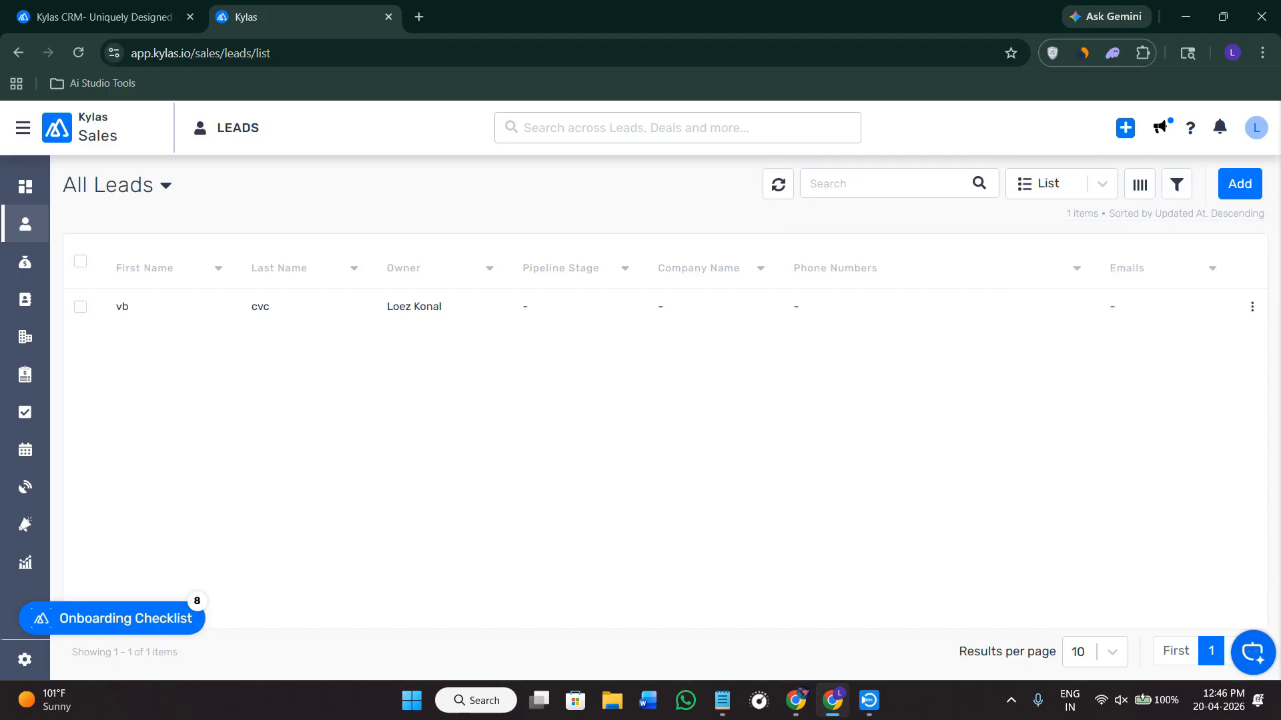
# Try to add a deal named "vbcbcb" with an estimated value of 10000, and close the form without saving.
pyautogui.click(23, 275)
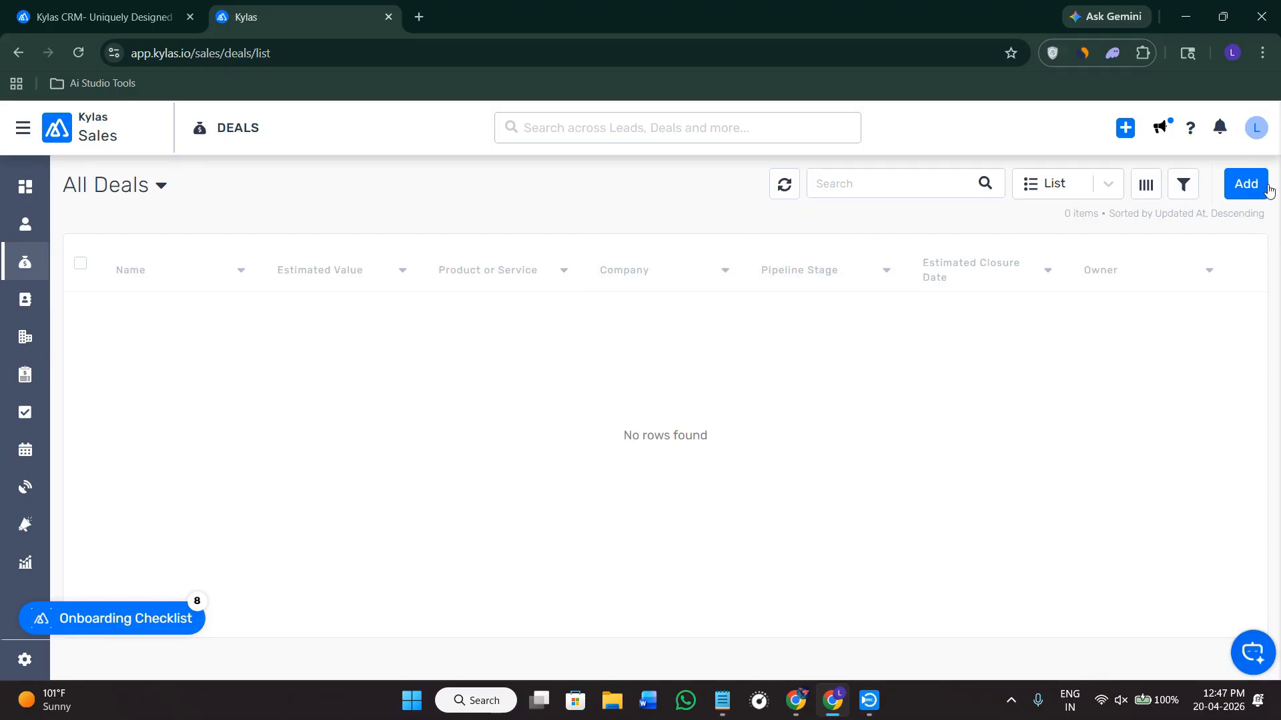
pyautogui.click(1246, 185)
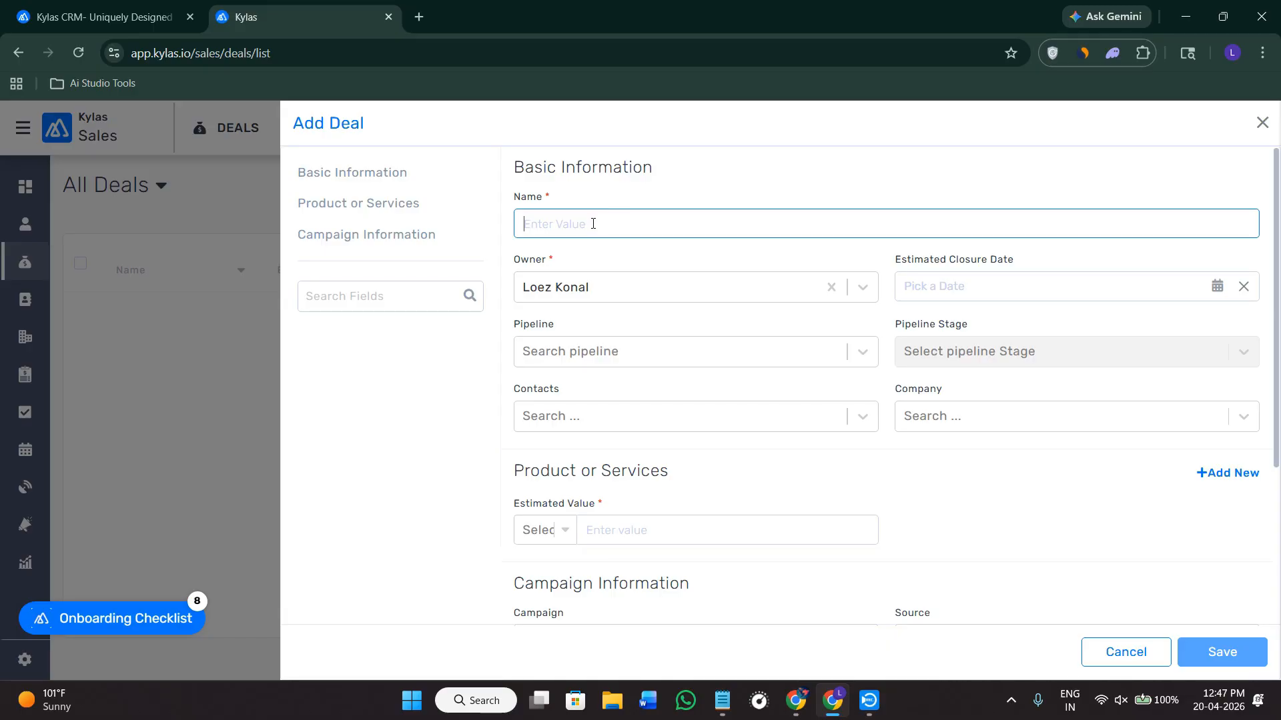
pyautogui.write('vbcbcb')
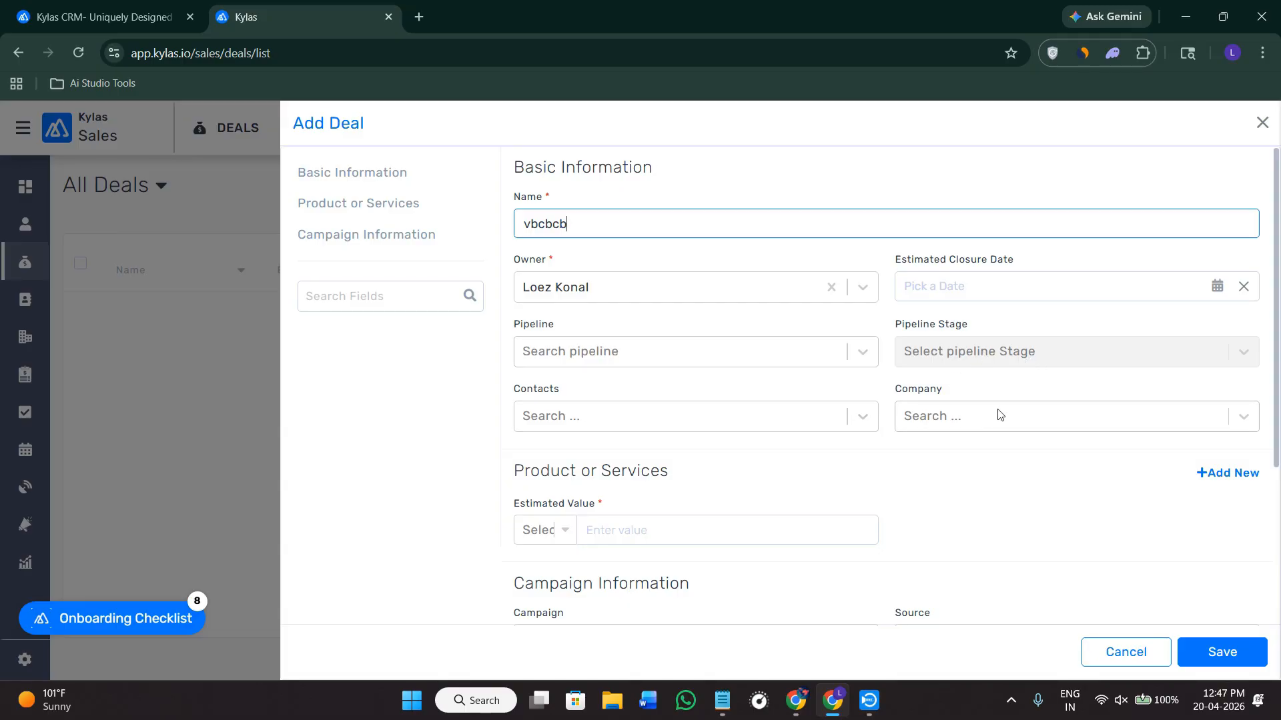
pyautogui.scroll(-3, 998, 415)
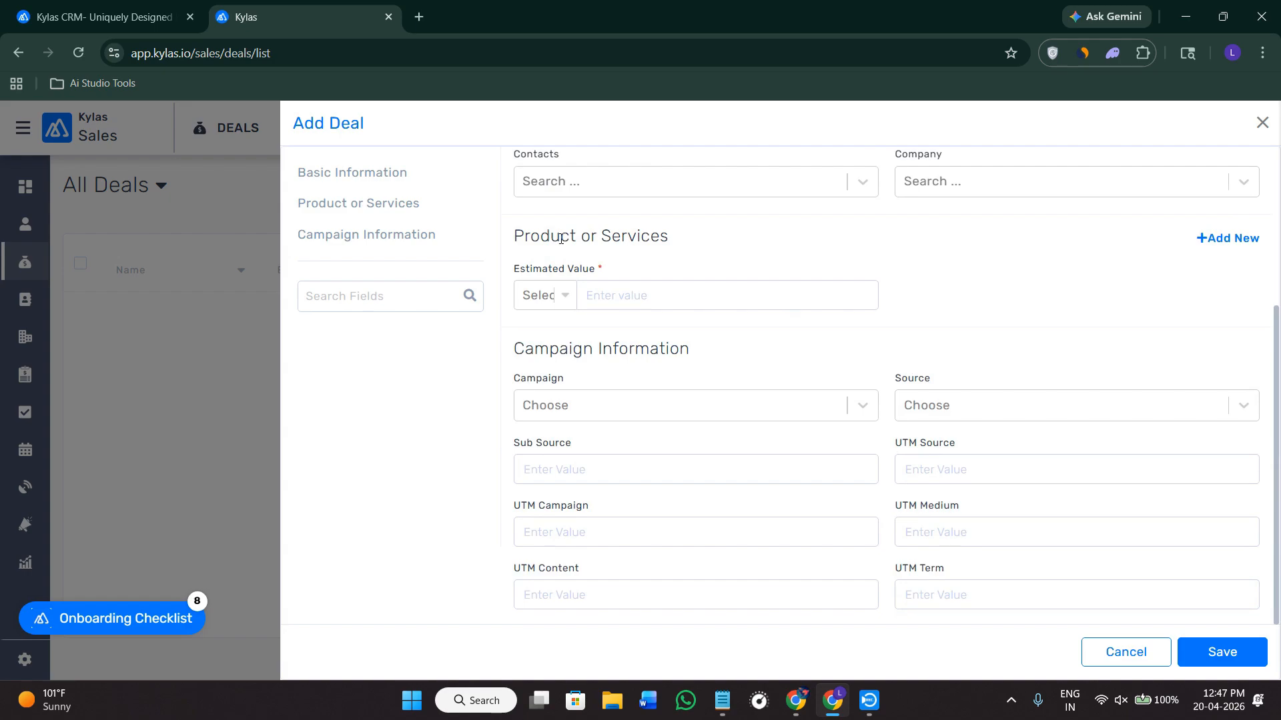
pyautogui.click(659, 298)
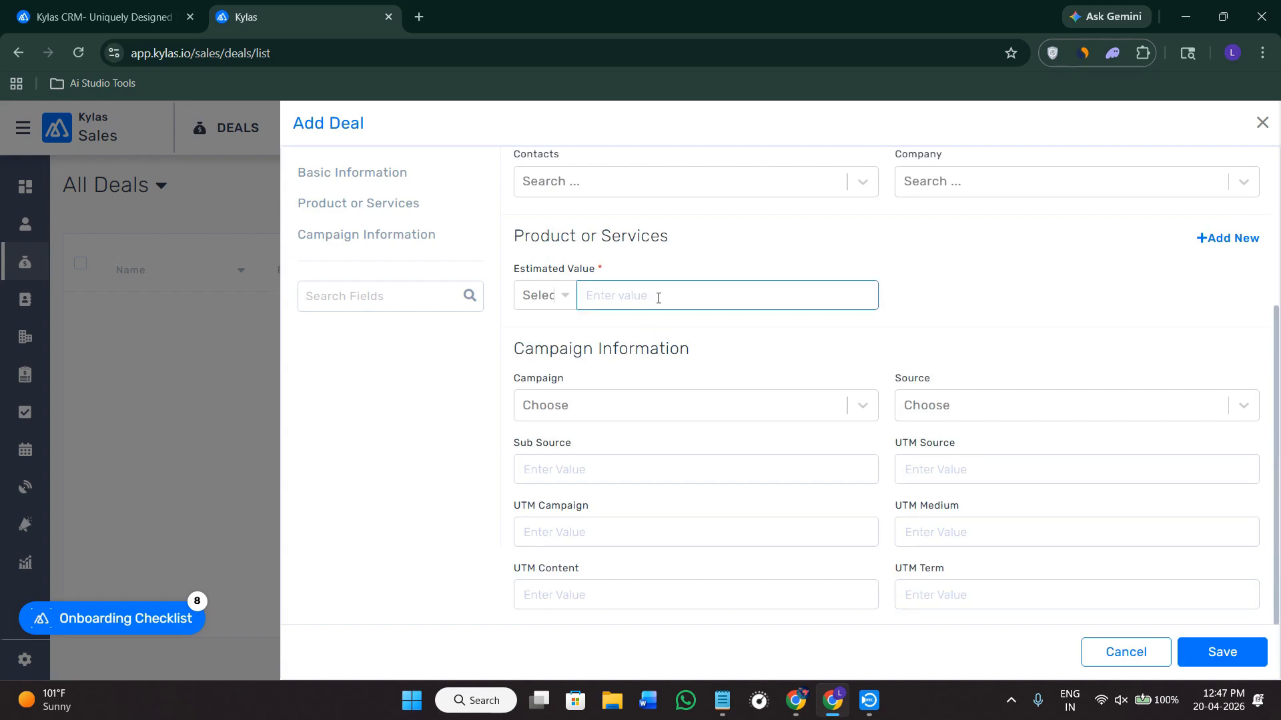
pyautogui.write('10000')
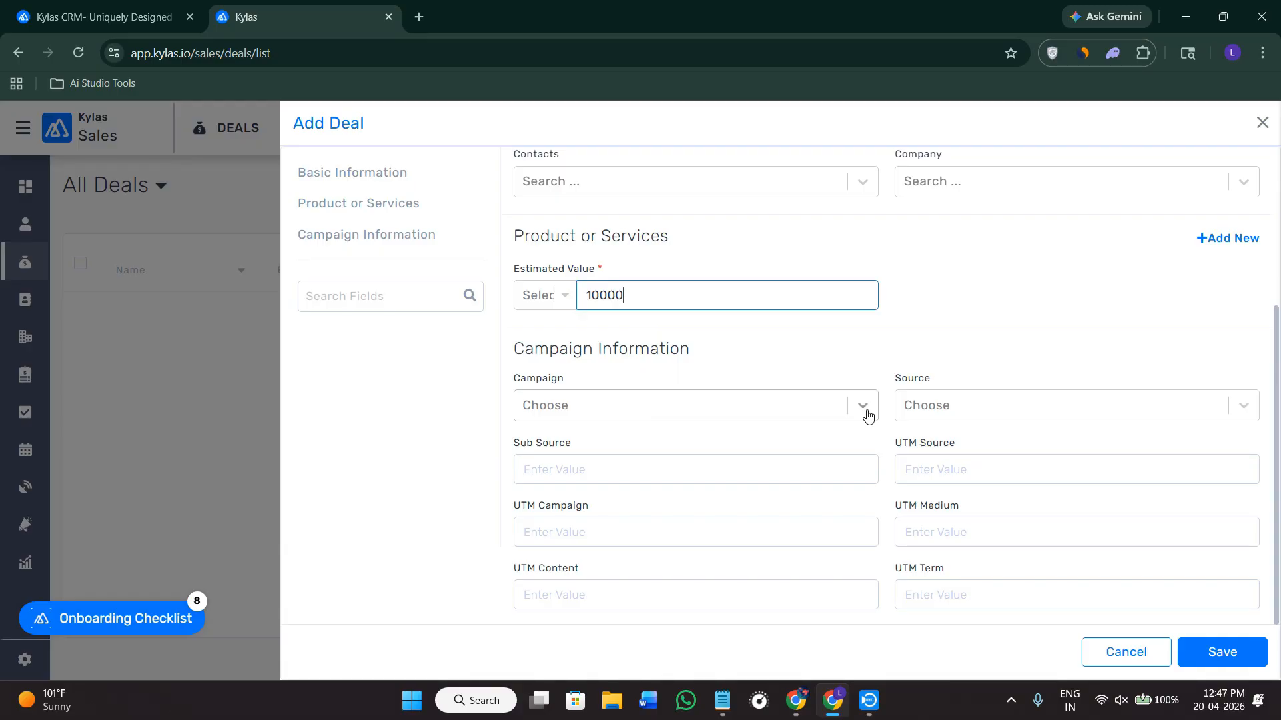
pyautogui.click(1222, 652)
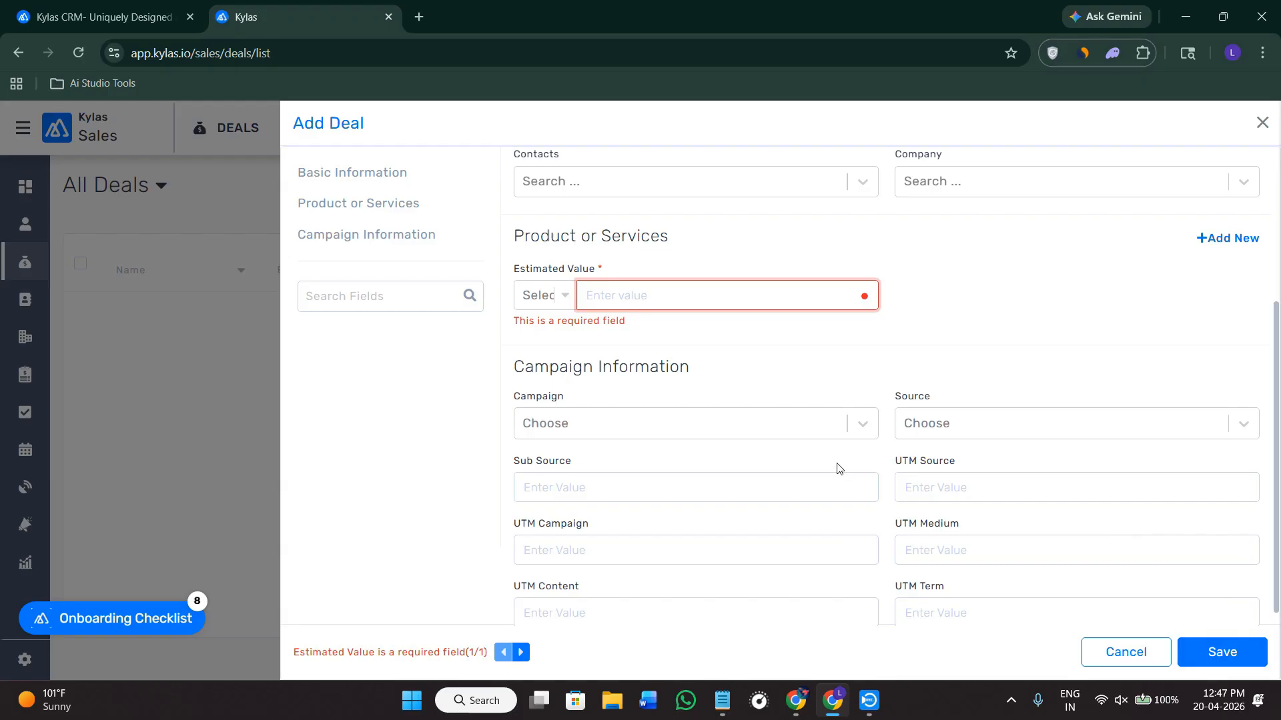
pyautogui.click(520, 285)
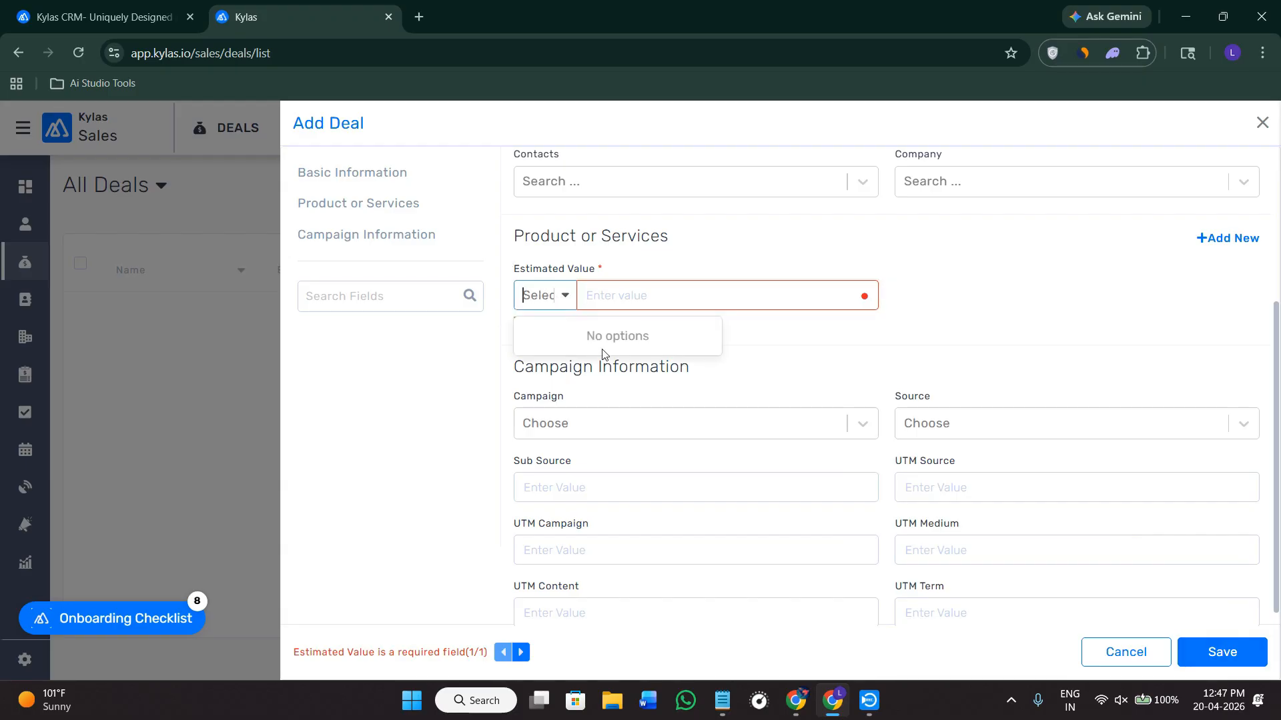
pyautogui.click(1262, 122)
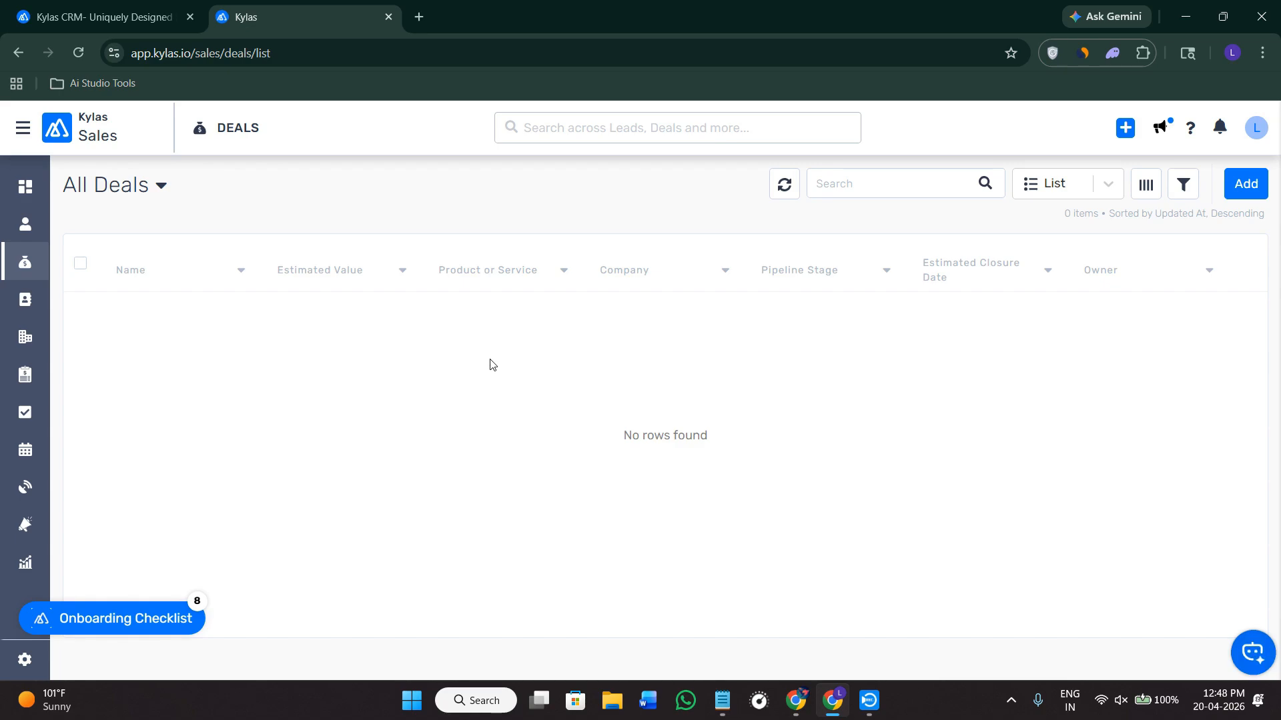
# Add a contact with first name "dsd" and last name "asa" to the contacts list and save it.
pyautogui.click(25, 301)
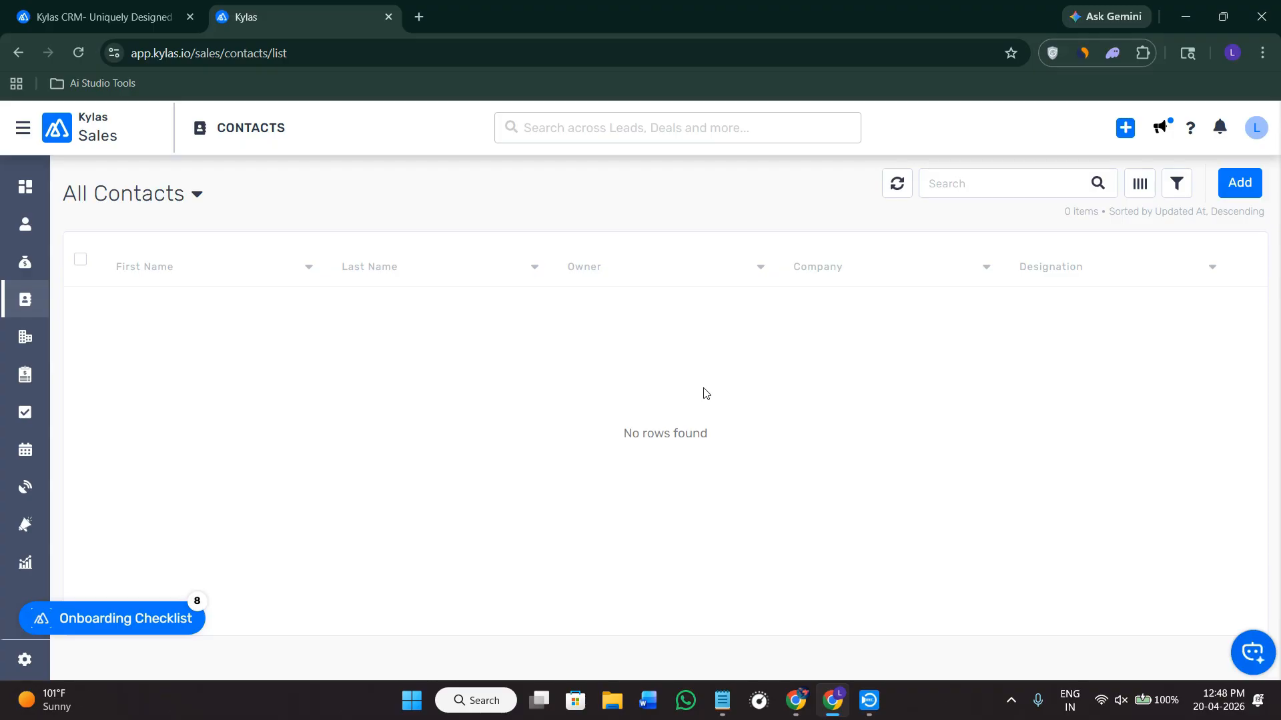
pyautogui.click(1240, 181)
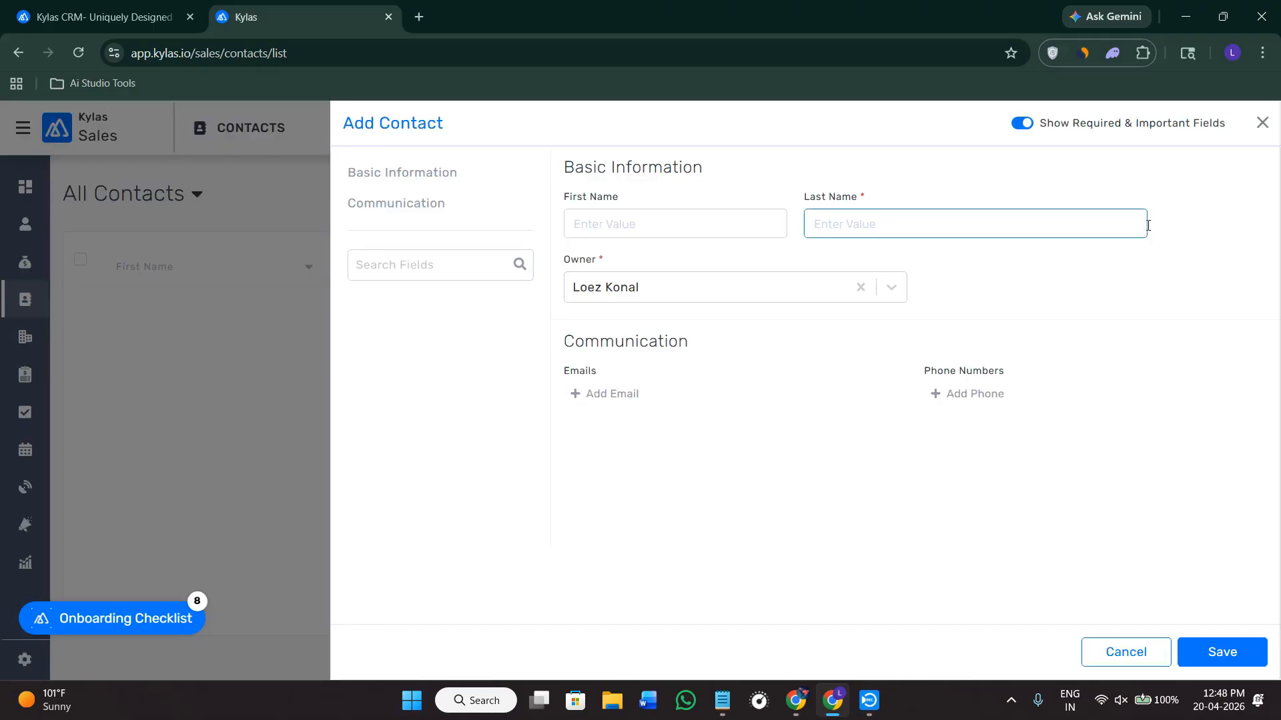
pyautogui.click(655, 223)
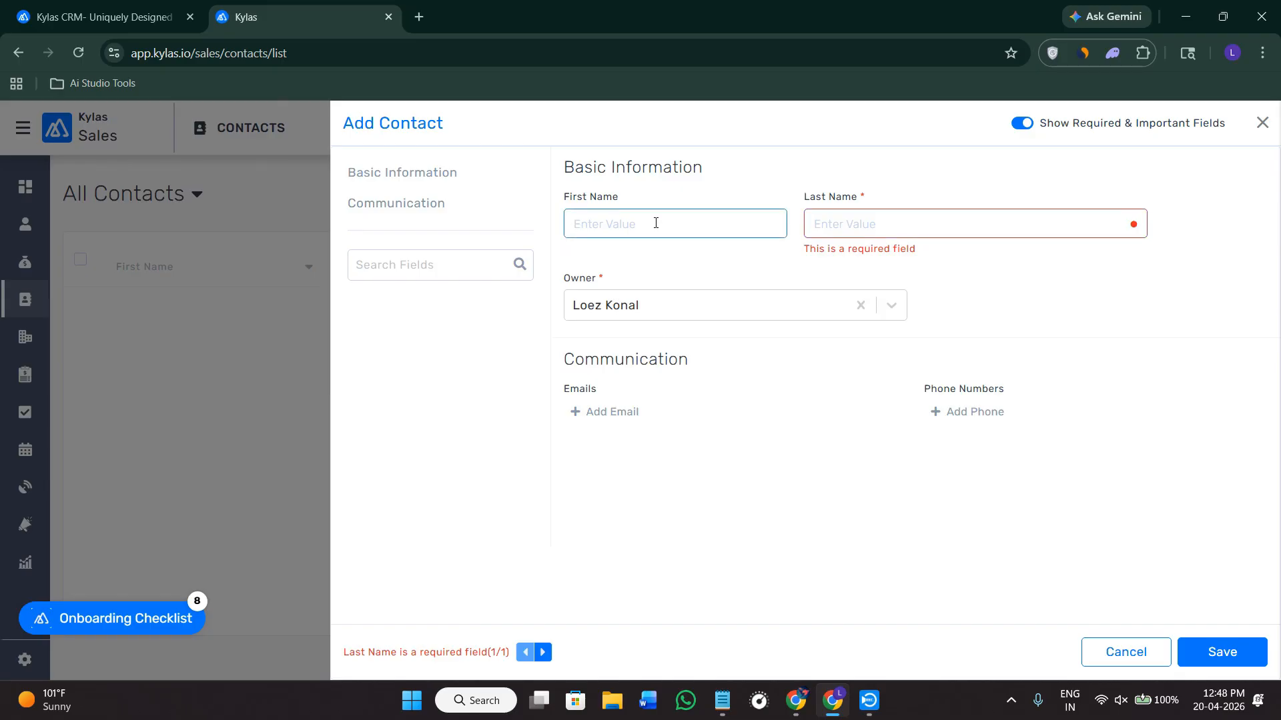
pyautogui.write('dsd')
pyautogui.click(886, 231)
pyautogui.write('asa')
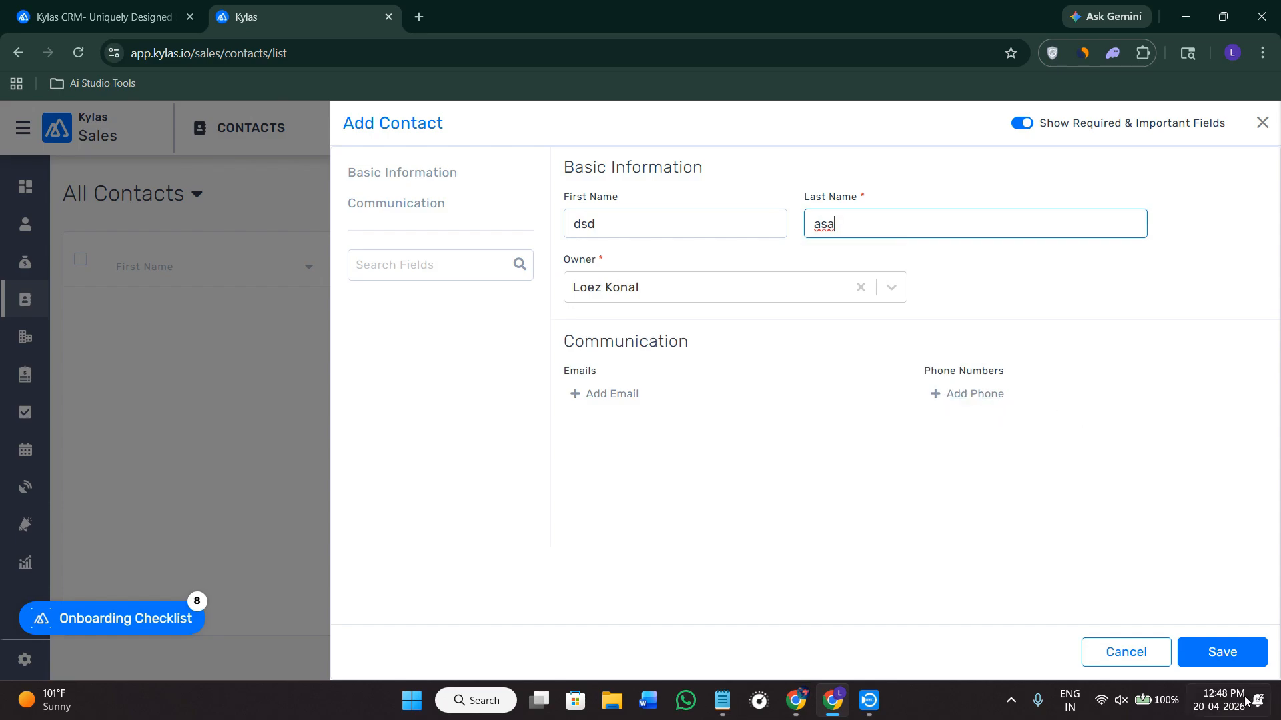
pyautogui.click(1222, 653)
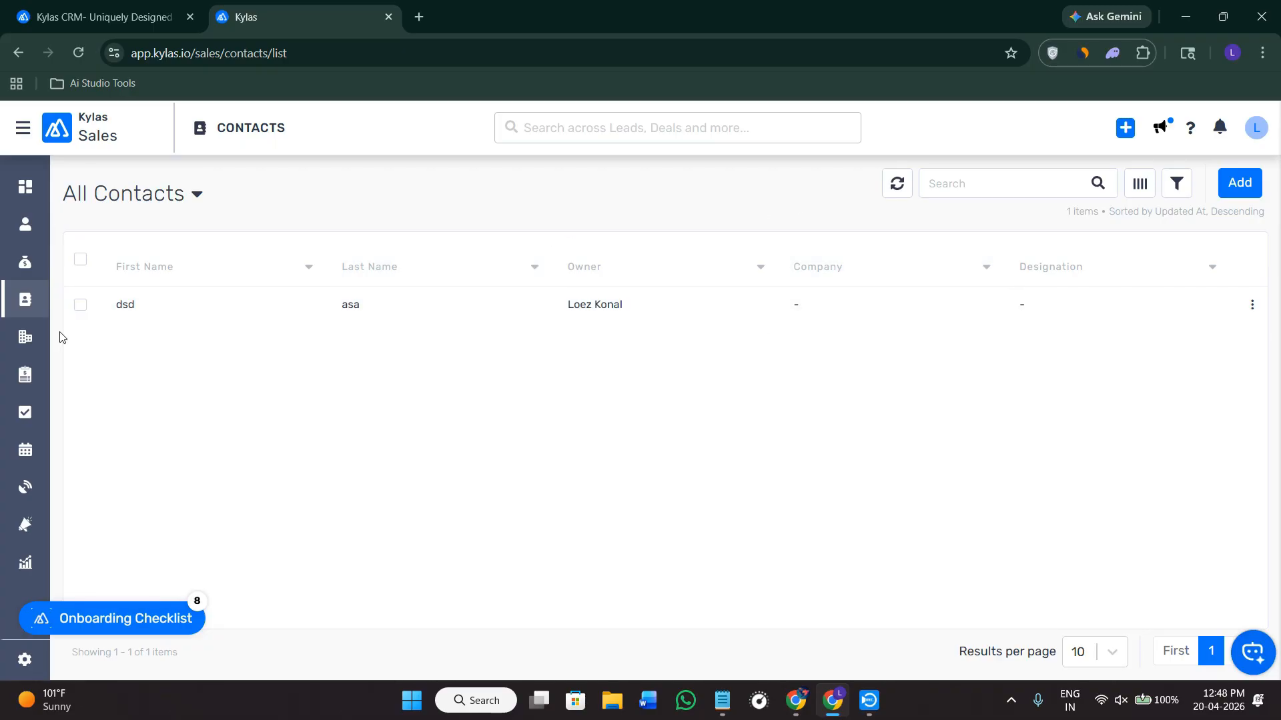
# Add a quick task reading "hi" with High priority, keeping the due date at tomorrow.
pyautogui.click(28, 417)
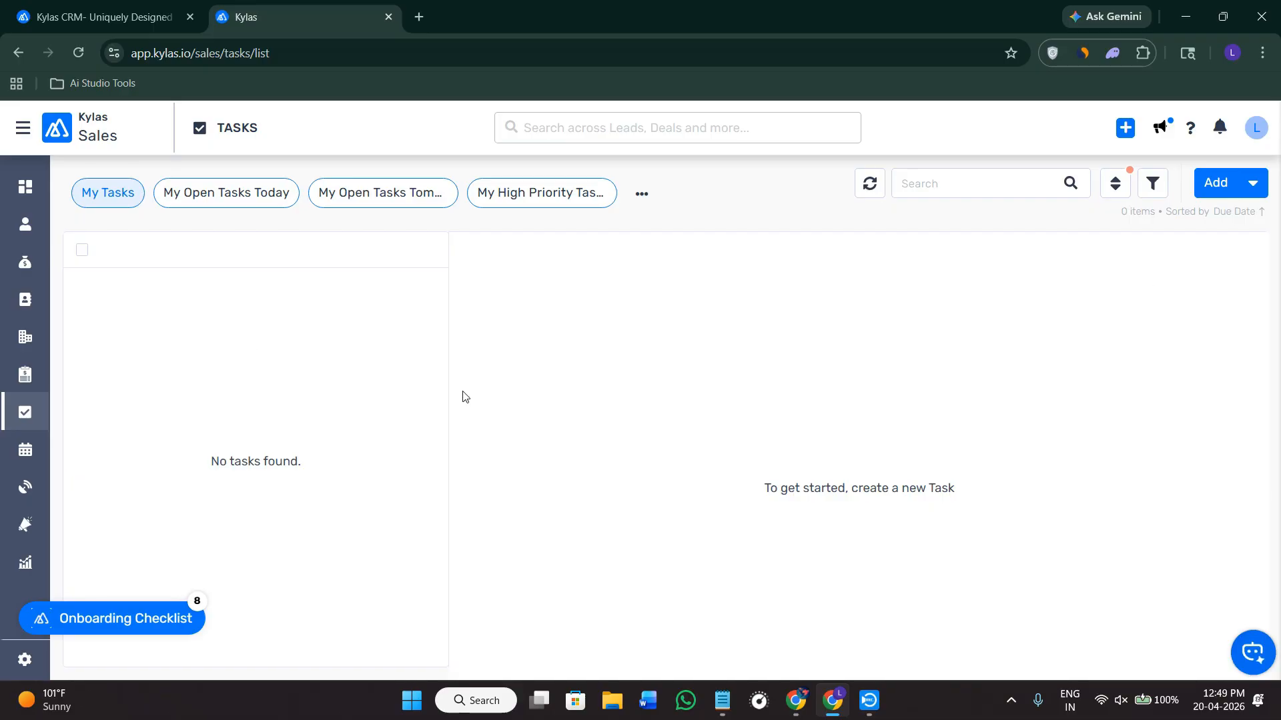
pyautogui.click(1235, 189)
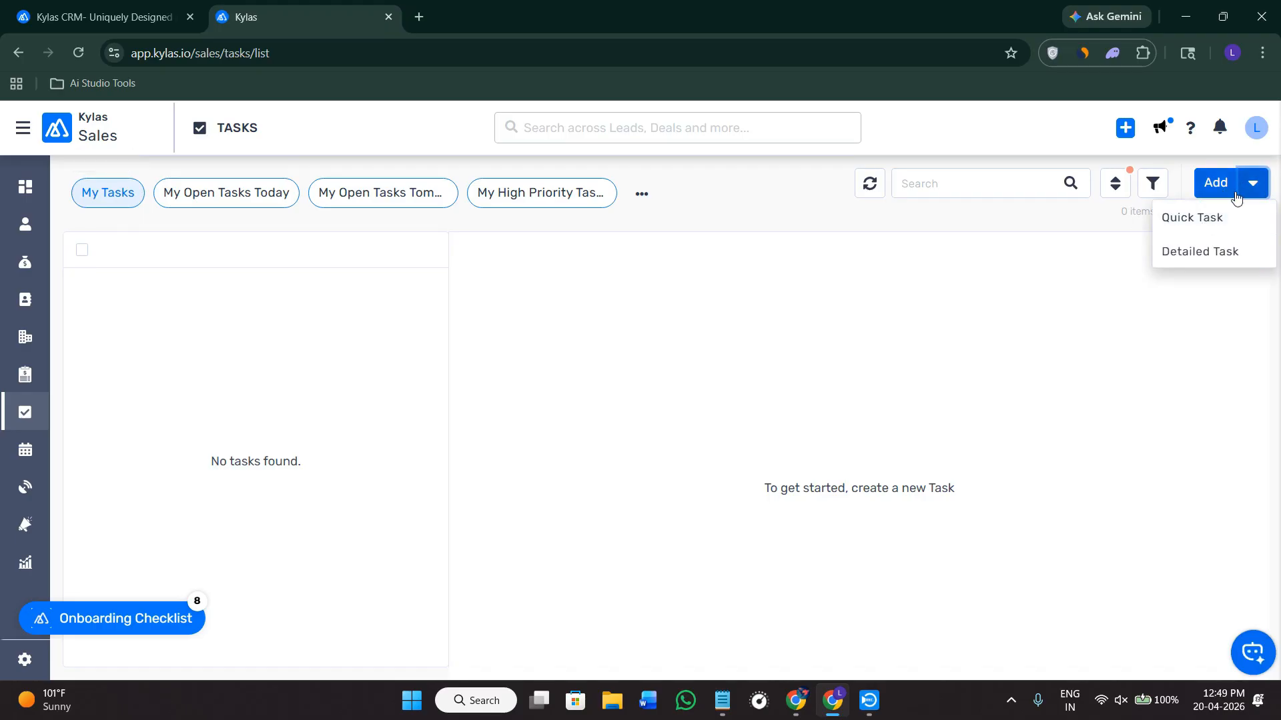
pyautogui.click(1200, 227)
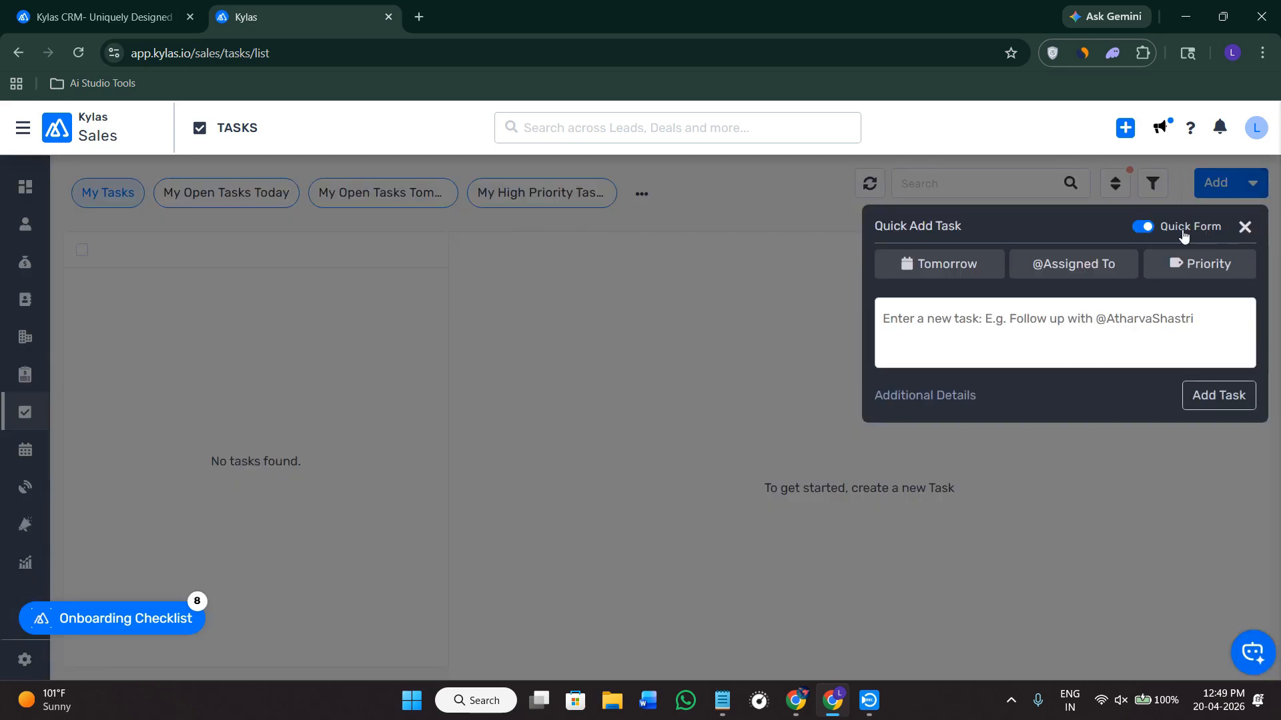
pyautogui.moveTo(941, 269)
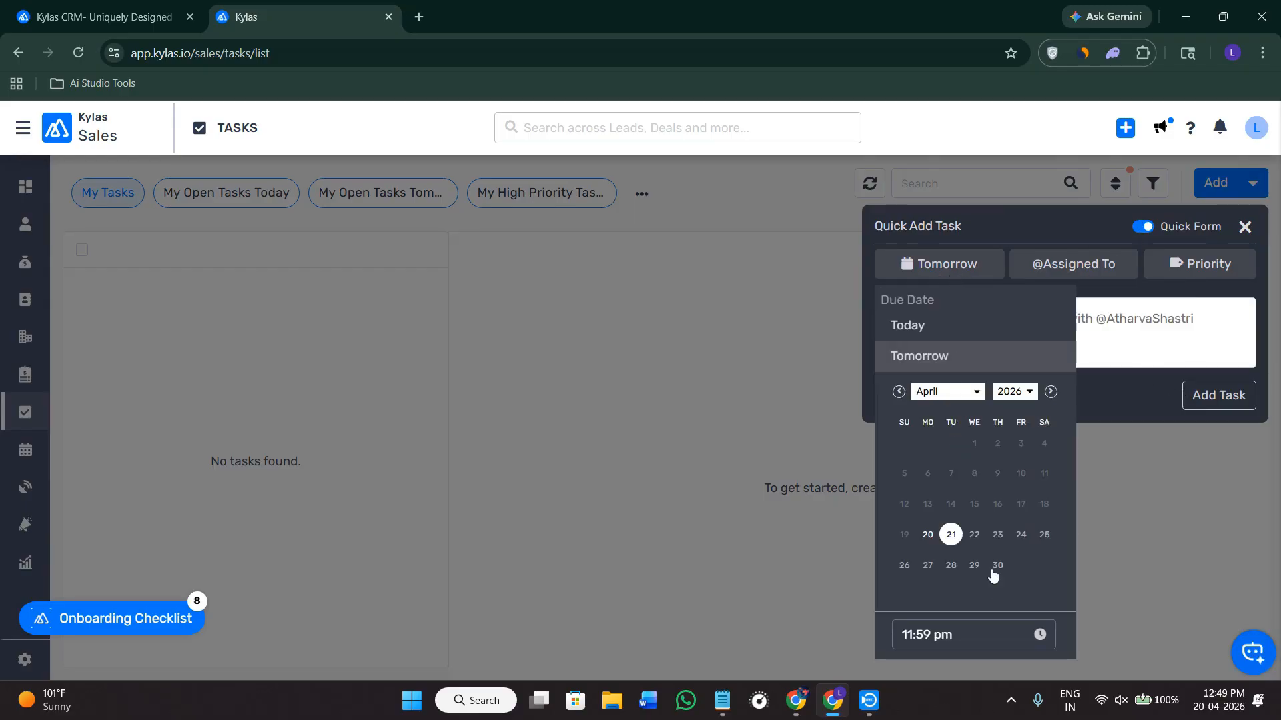
pyautogui.moveTo(1226, 274)
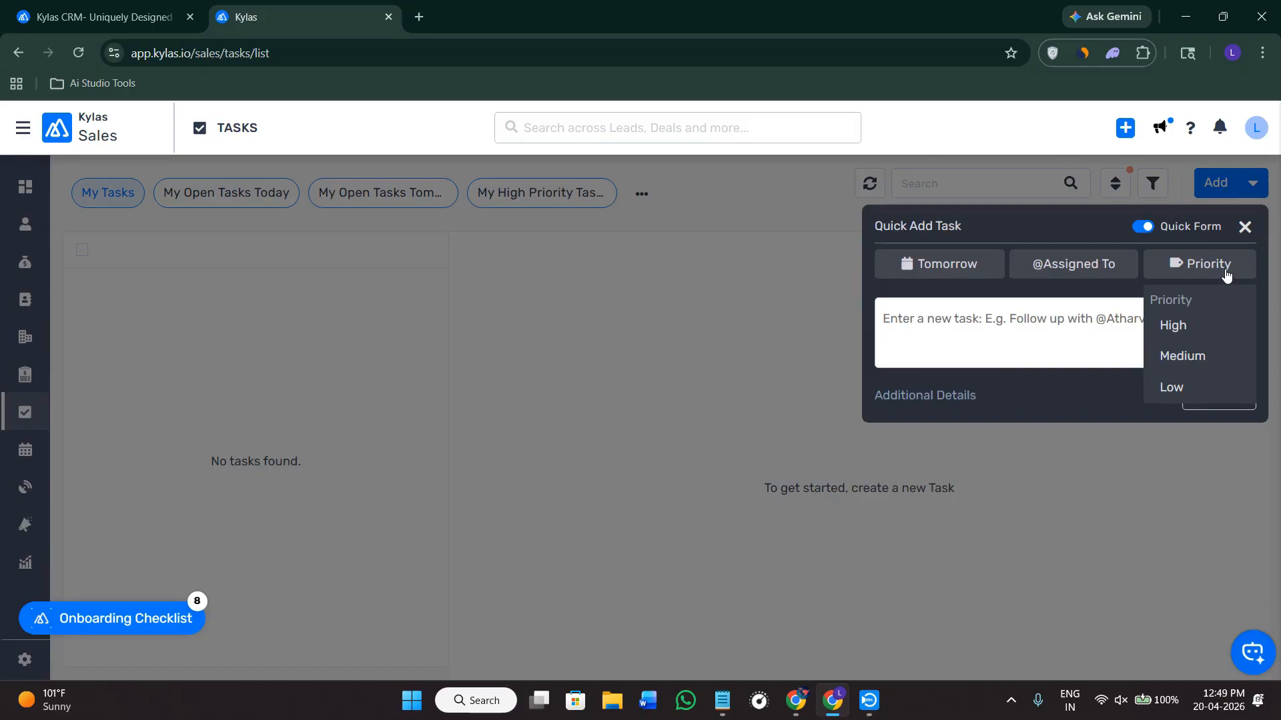
pyautogui.click(1174, 327)
pyautogui.click(970, 317)
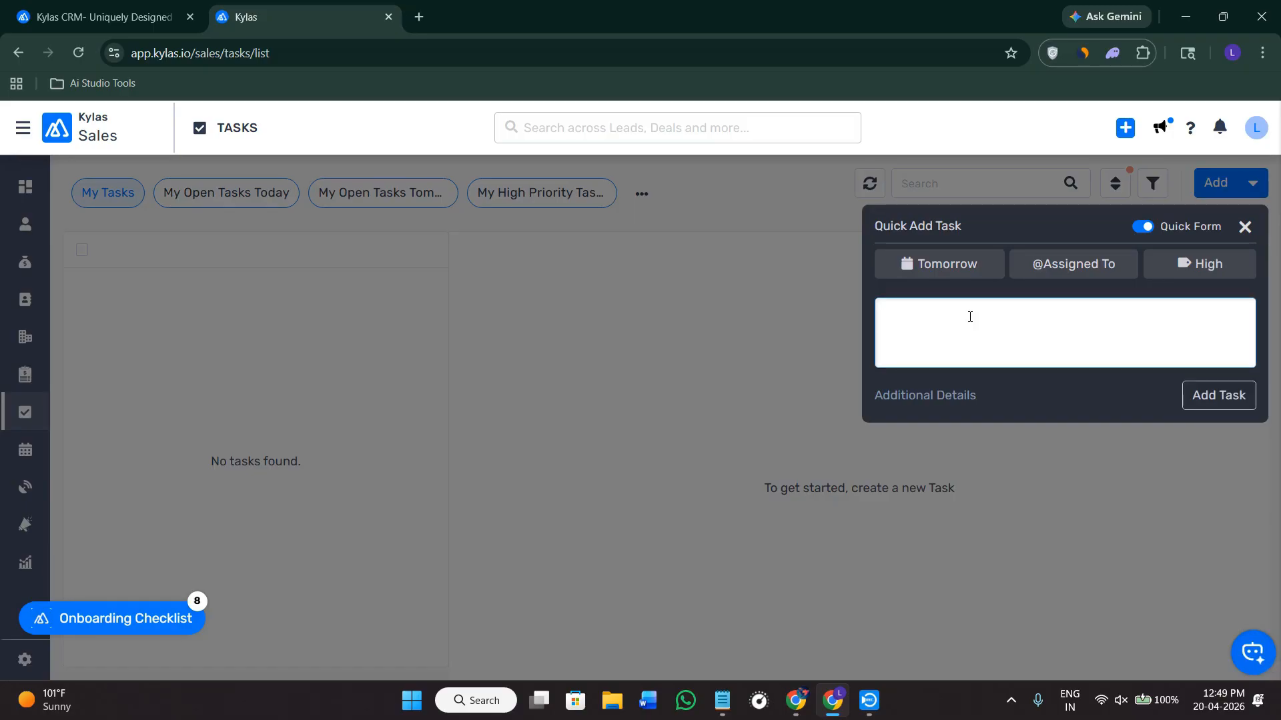
pyautogui.write('hi')
pyautogui.click(1246, 403)
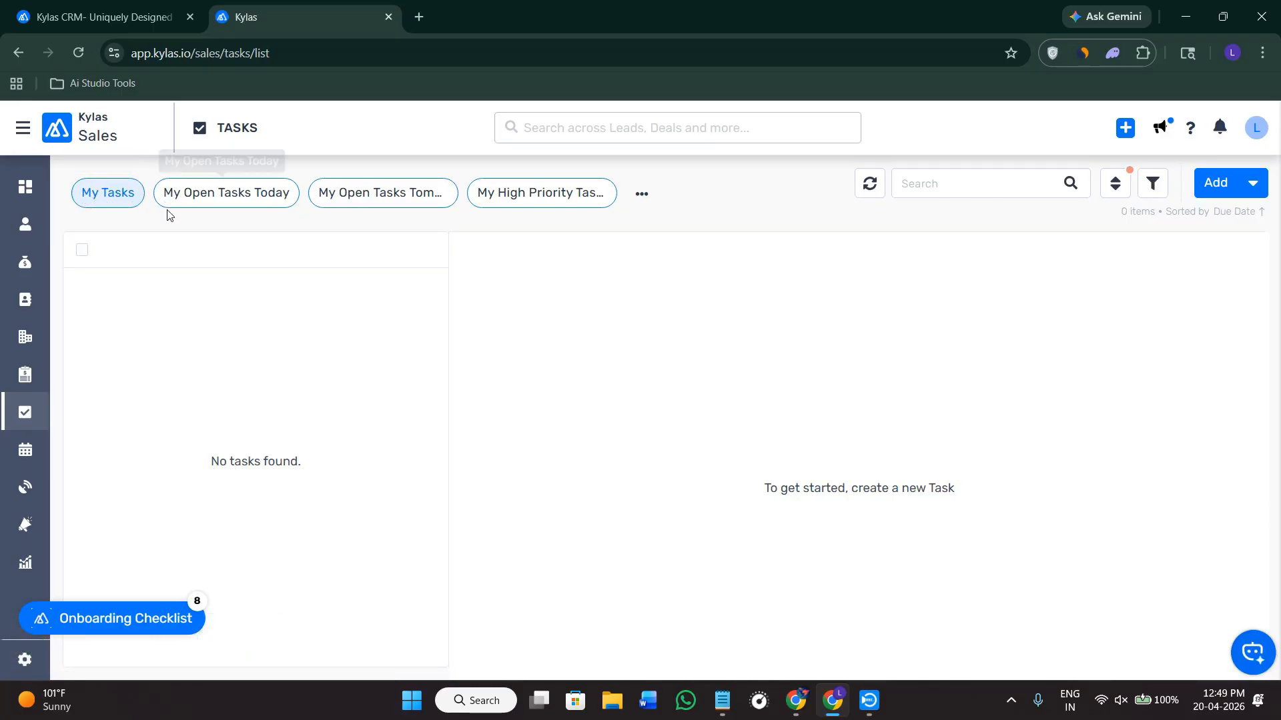
# View today's open tasks and the high priority tasks, and examine the "hi" task's details and note editor.
pyautogui.click(215, 206)
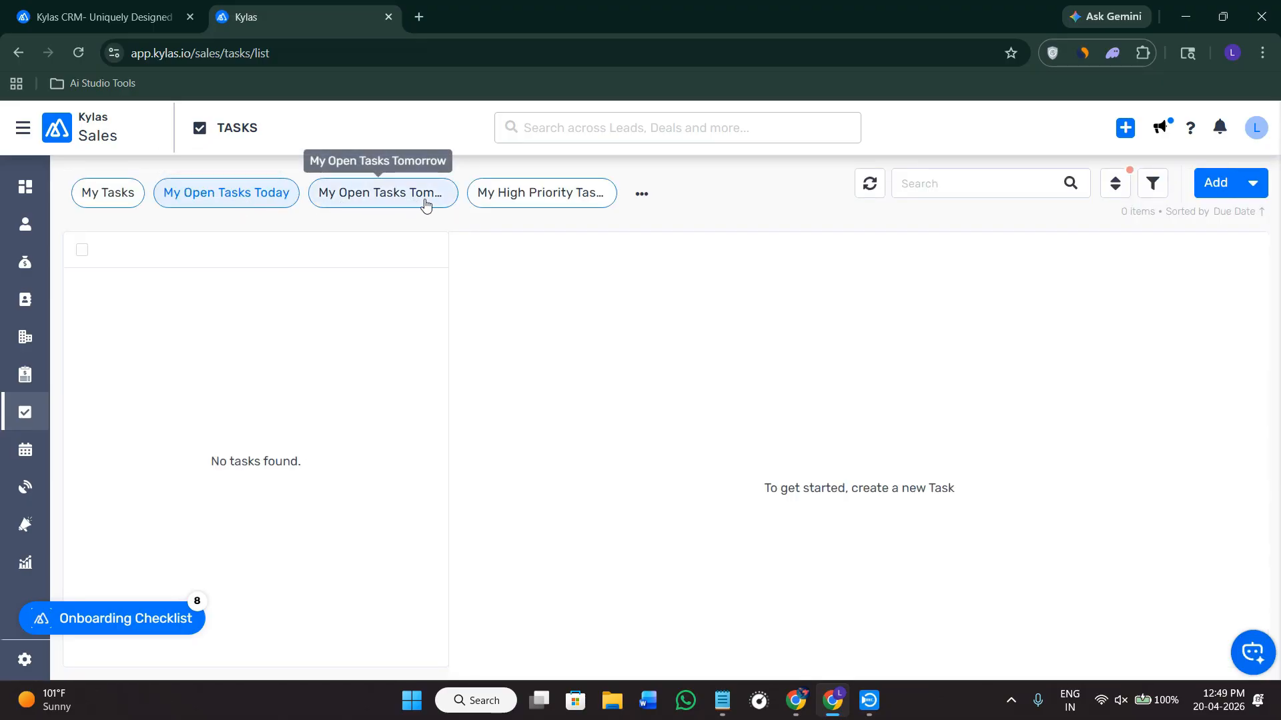
pyautogui.click(533, 203)
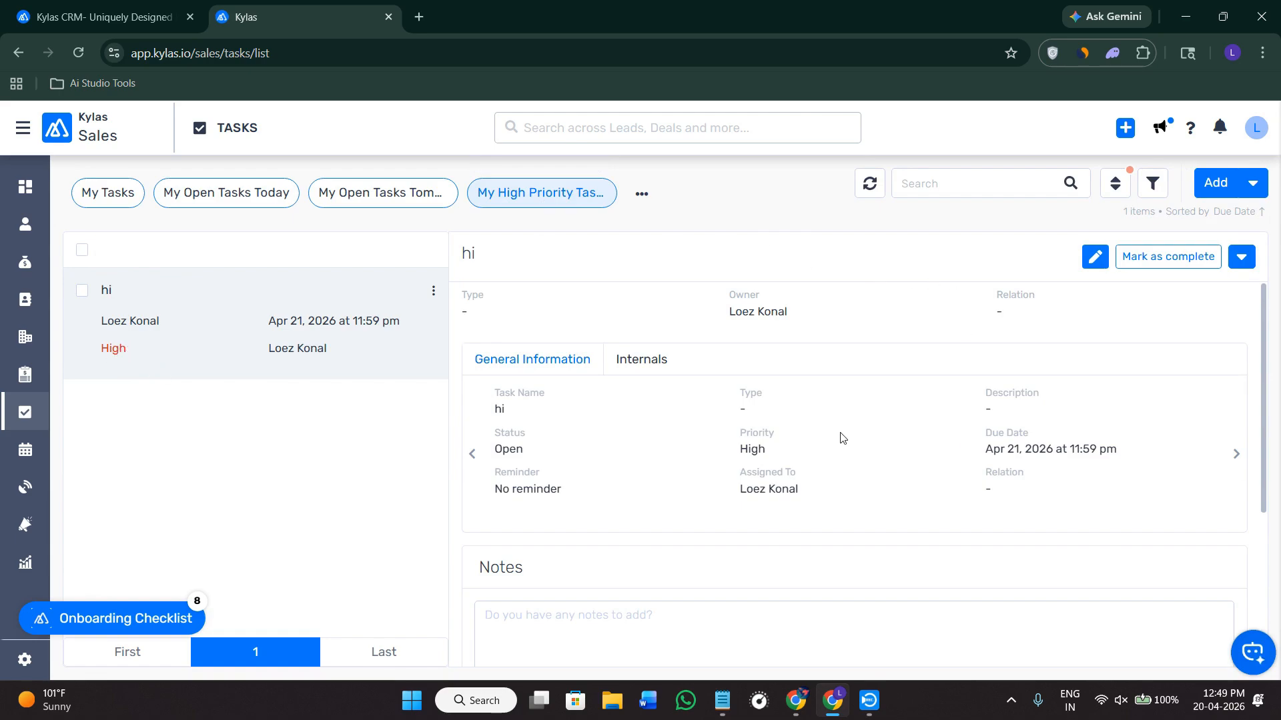
pyautogui.scroll(-4, 842, 440)
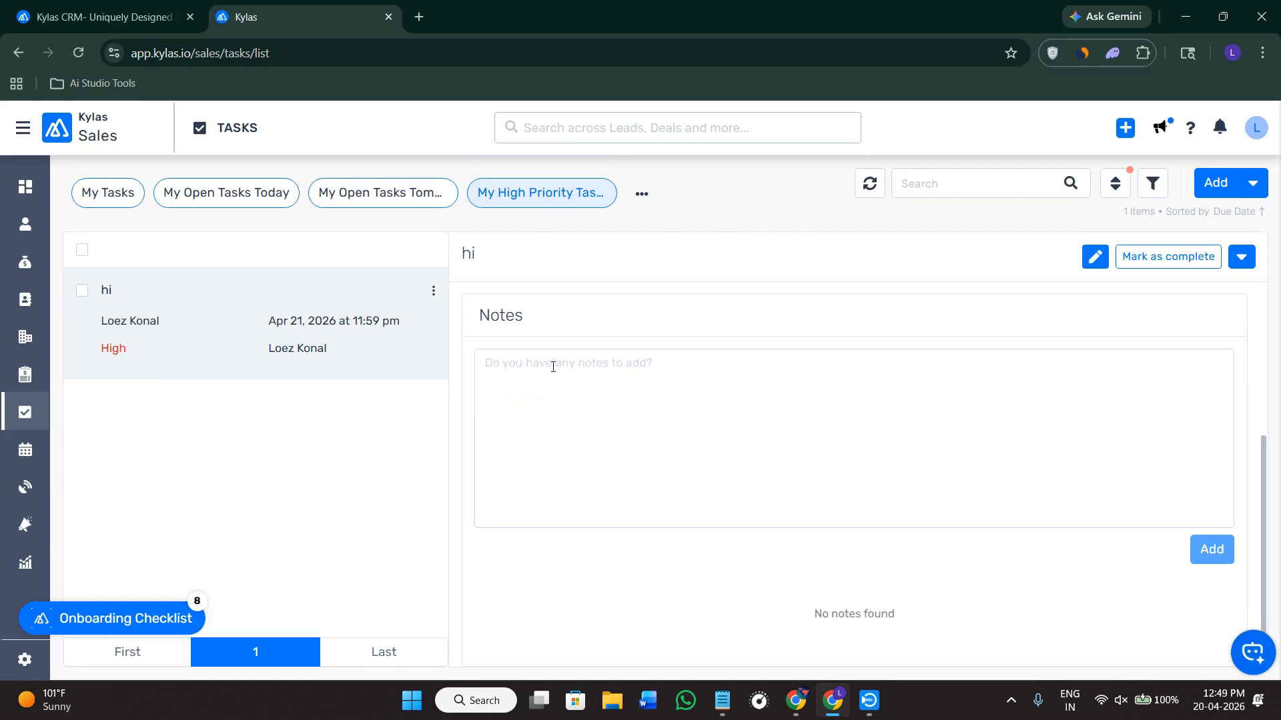
pyautogui.click(553, 367)
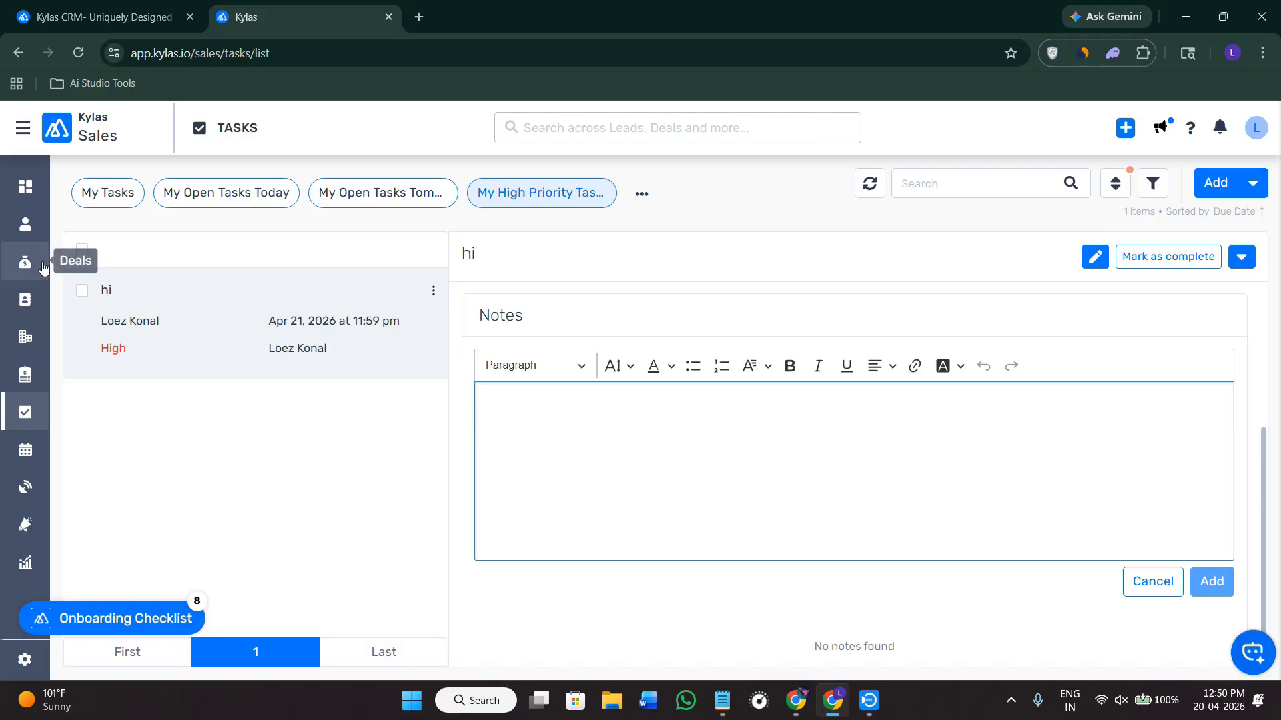
# Look through the reports list and examine the fields, dimensions, metrics and filters of the new report form.
pyautogui.click(27, 575)
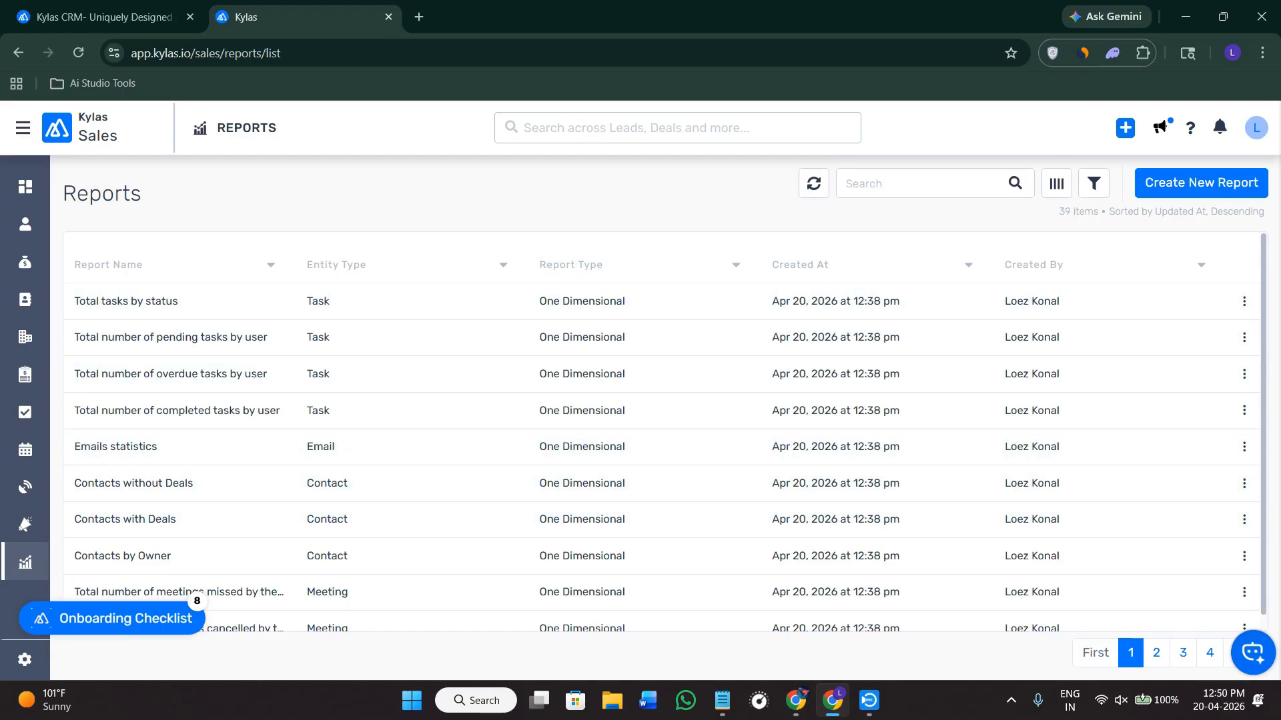
pyautogui.scroll(-1, 627, 443)
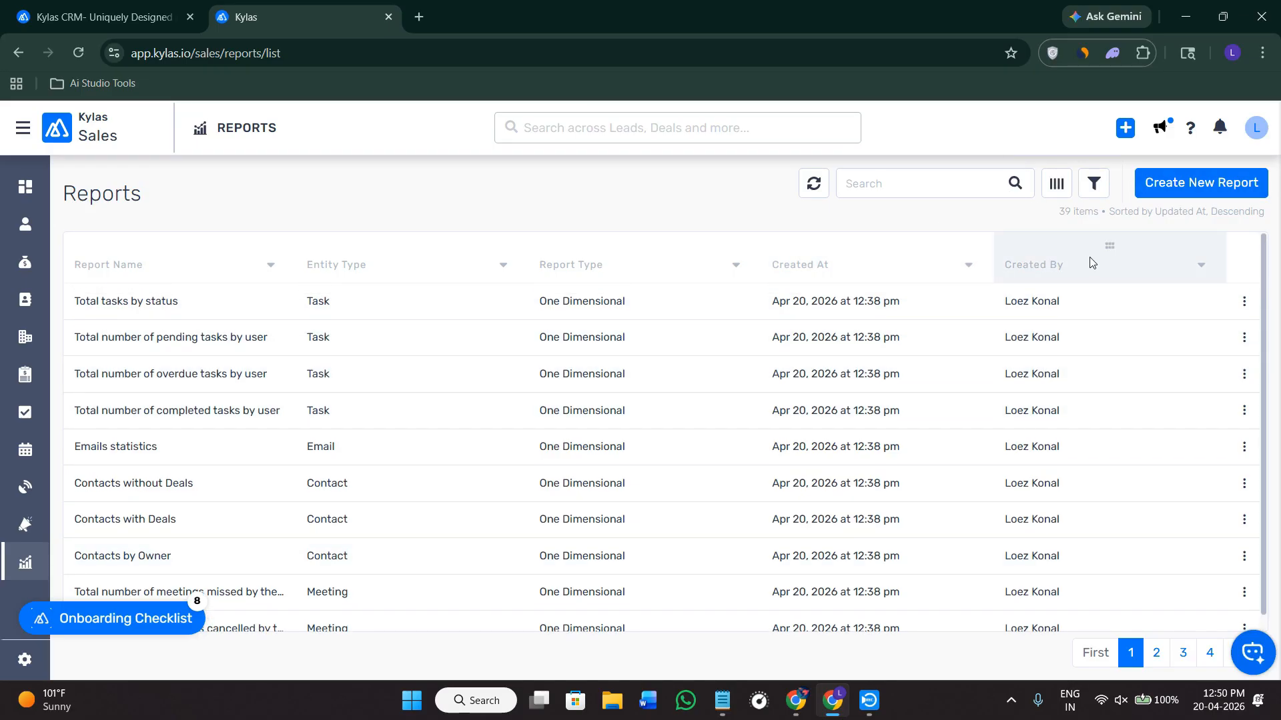
pyautogui.click(1204, 187)
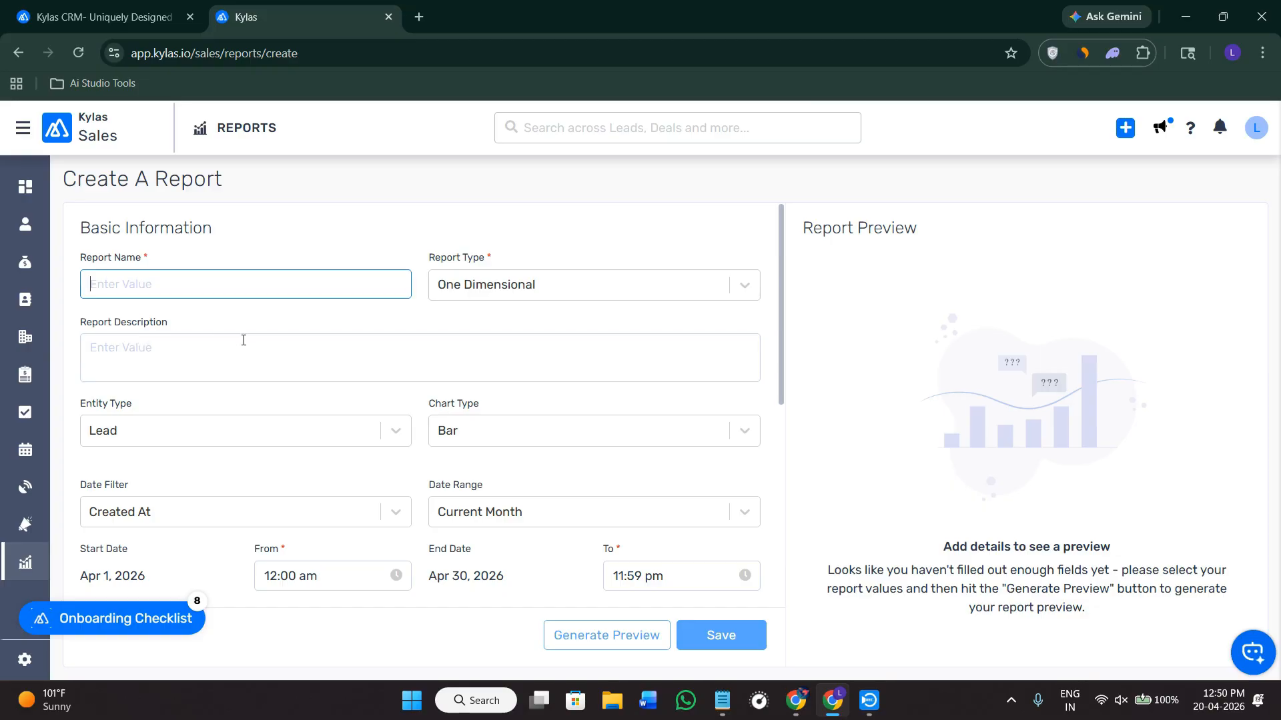
pyautogui.scroll(-6, 174, 445)
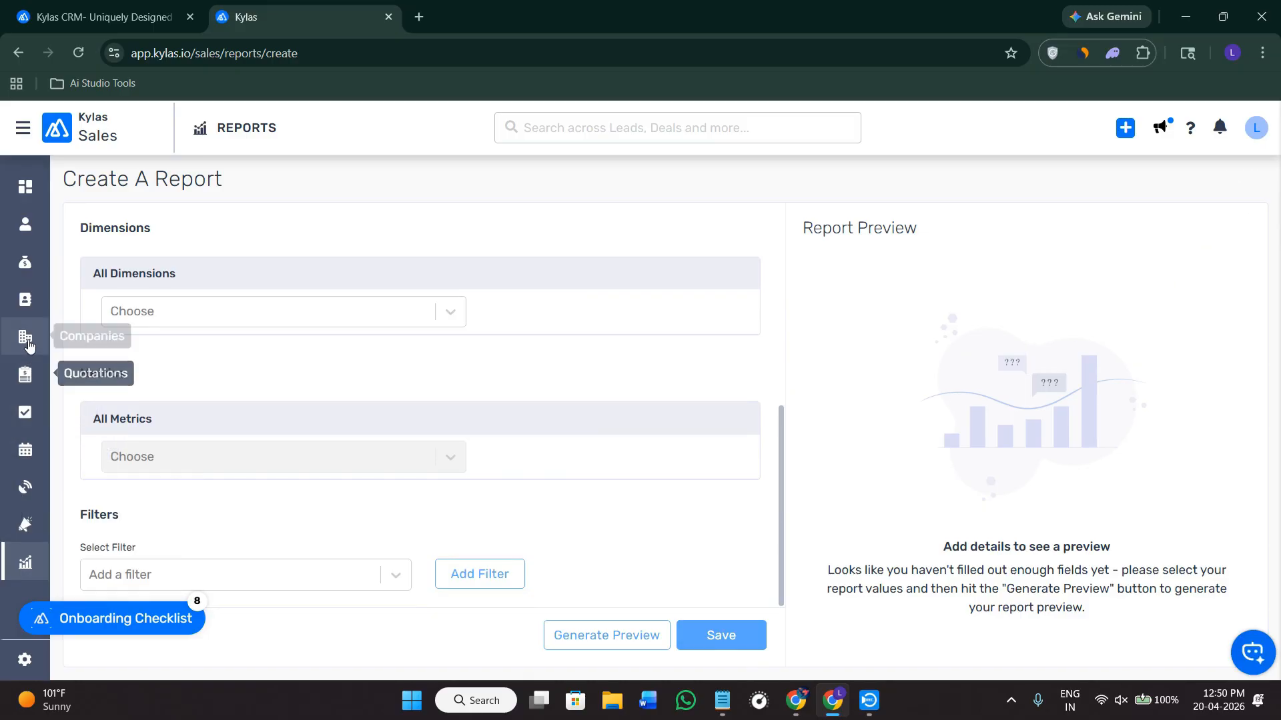
# View the campaigns page and the leads list, and return to the default dashboard.
pyautogui.click(26, 526)
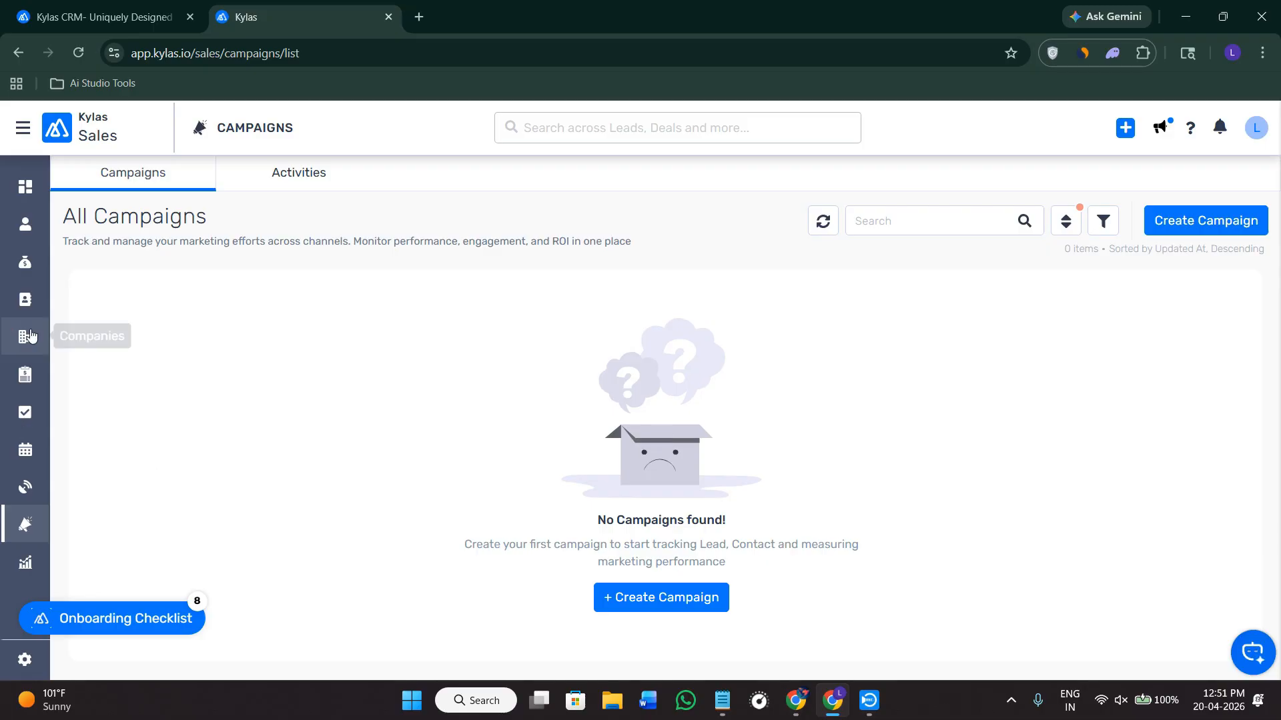
pyautogui.click(21, 232)
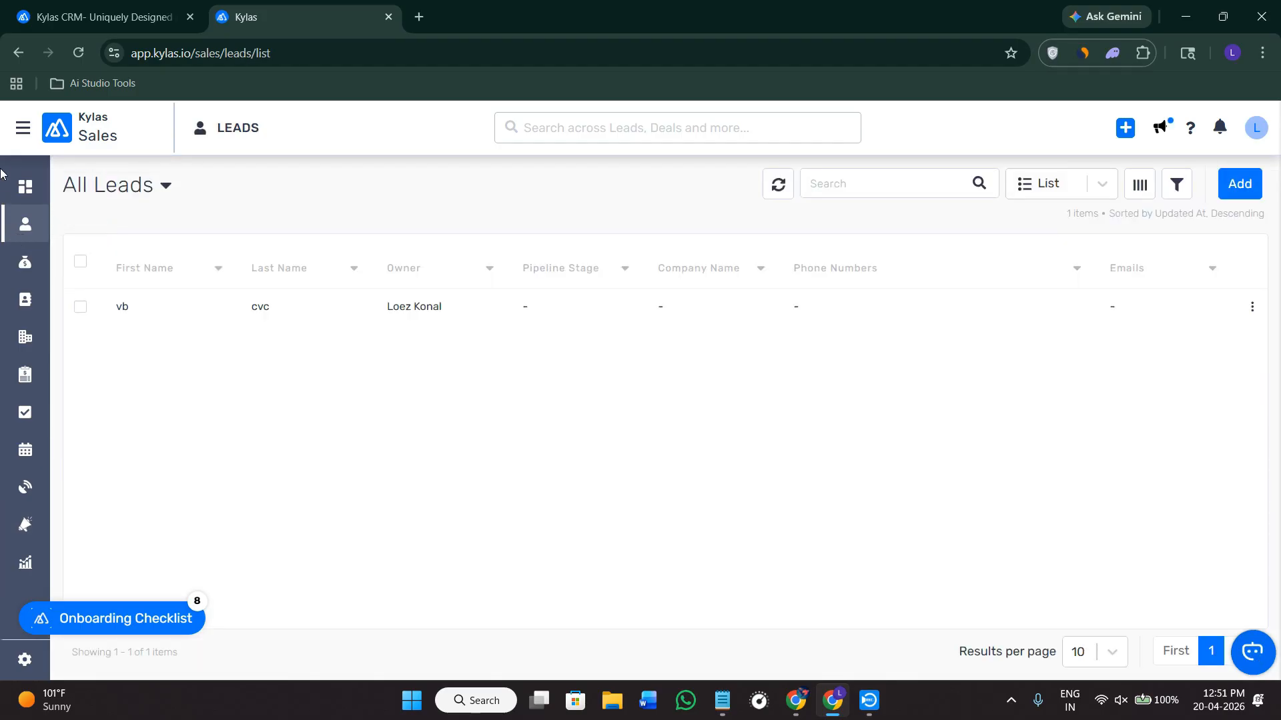
pyautogui.click(25, 186)
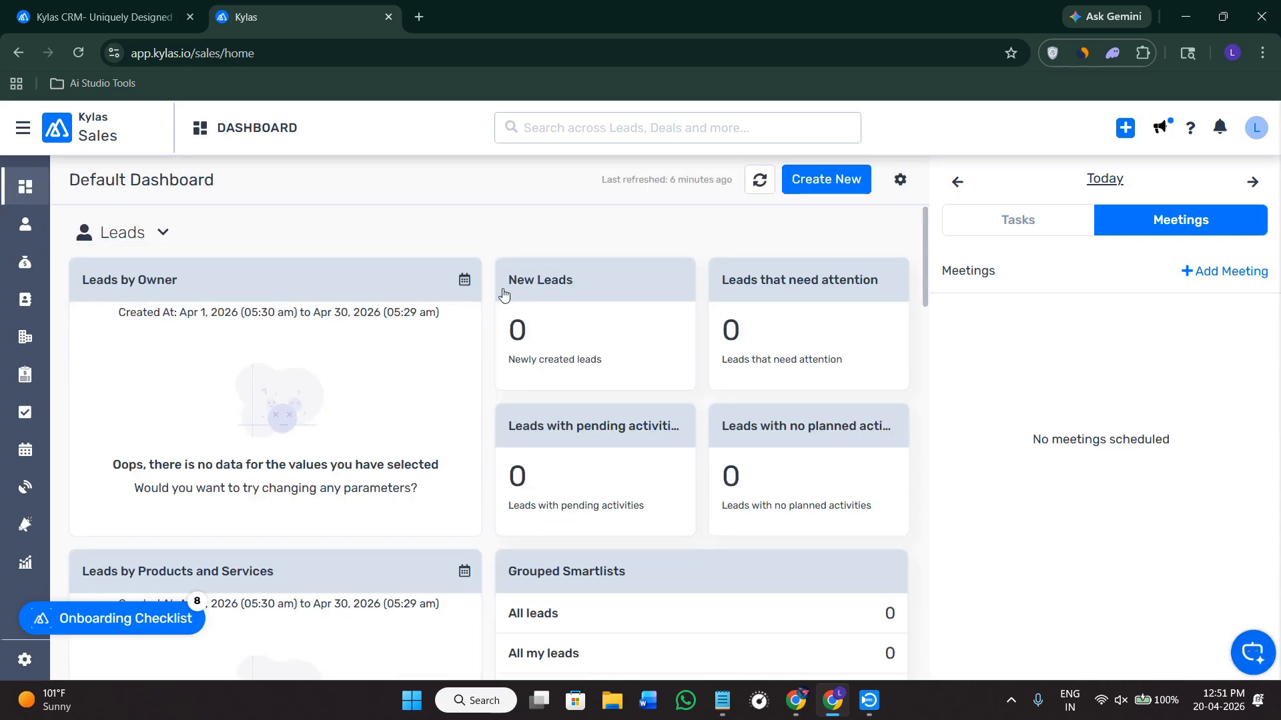